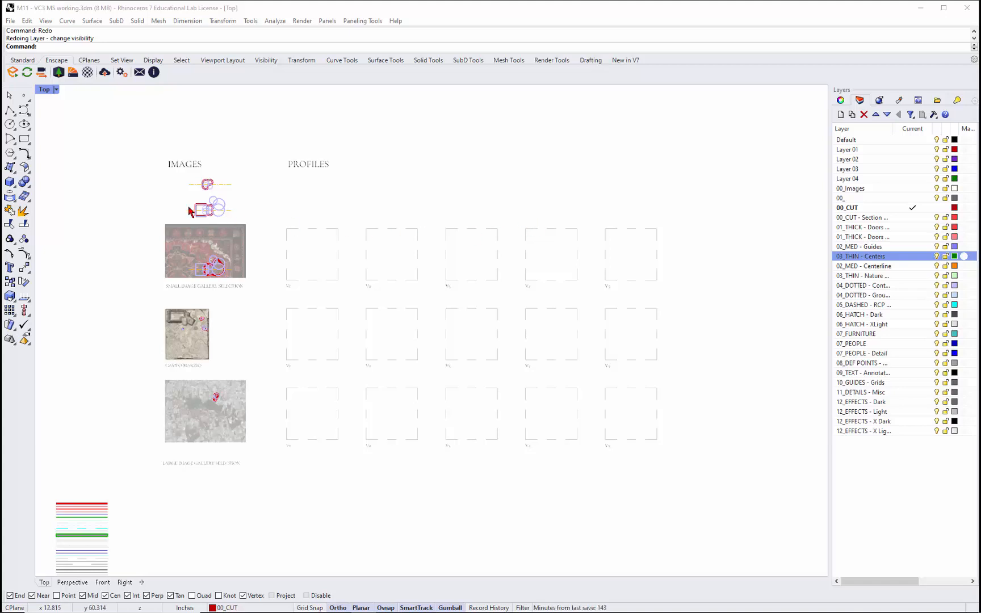
# - Set the transparency of the rug picture in the small image gallery selection to 0%
pyautogui.scroll(8, 187, 180)
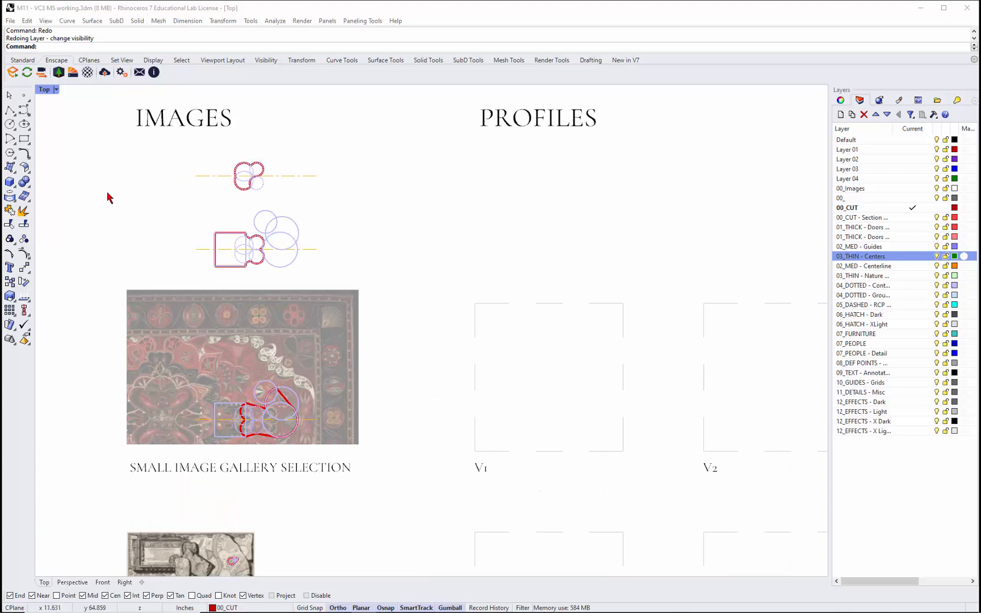
pyautogui.click(376, 301)
pyautogui.click(336, 312)
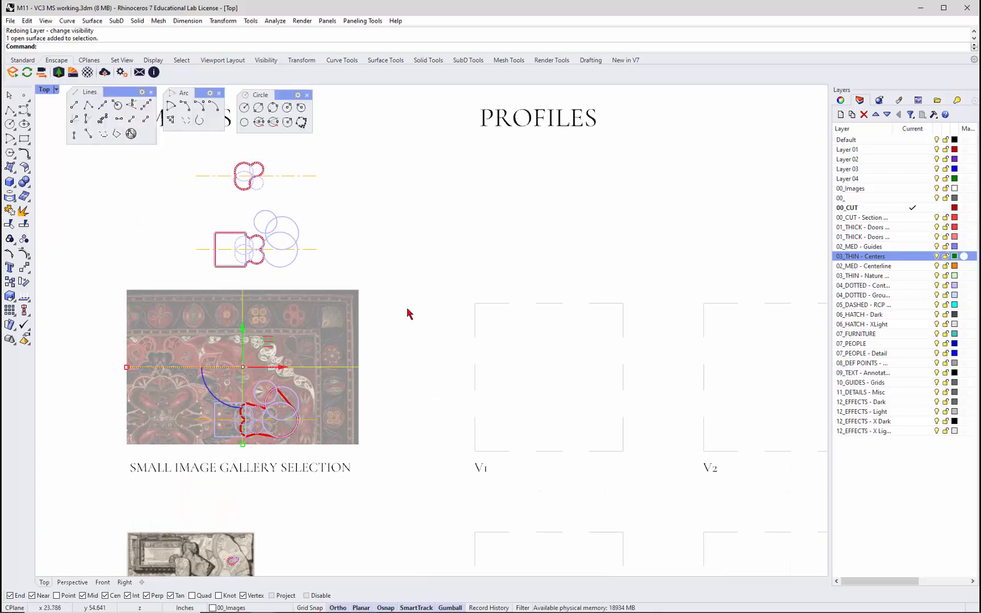
pyautogui.click(840, 100)
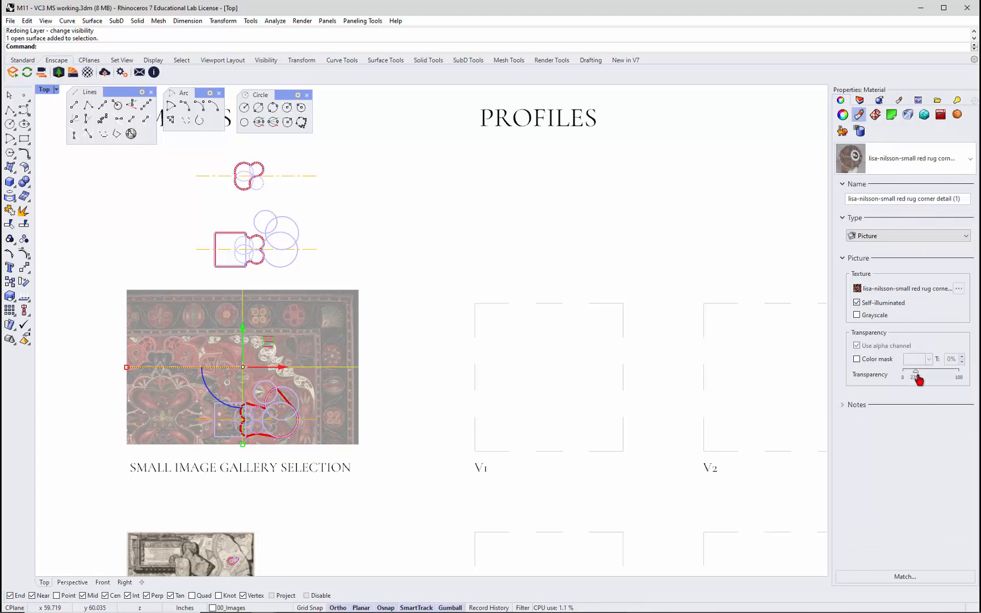
pyautogui.moveTo(917, 377); pyautogui.dragTo(885, 385)
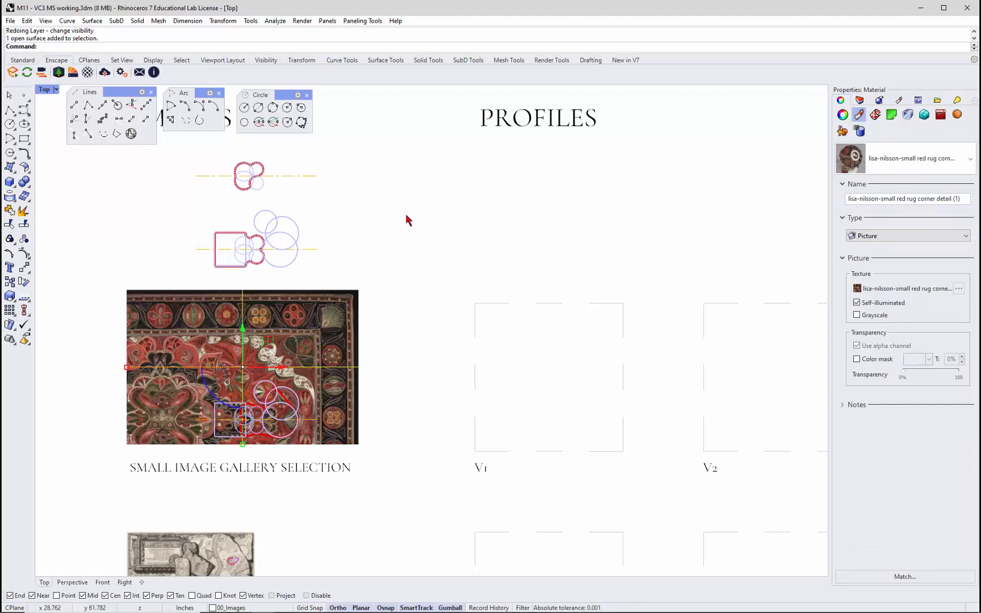
pyautogui.click(406, 215)
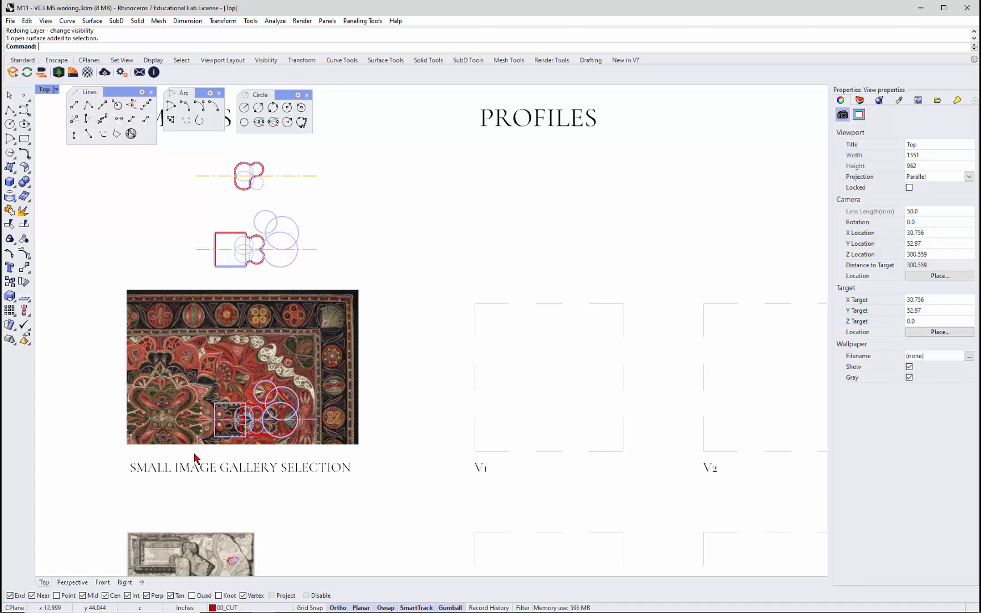
# - Group the profile curves drawn over the rug image and place a copy of the group in the first row's V1 frame
pyautogui.moveTo(188, 452); pyautogui.dragTo(327, 377)
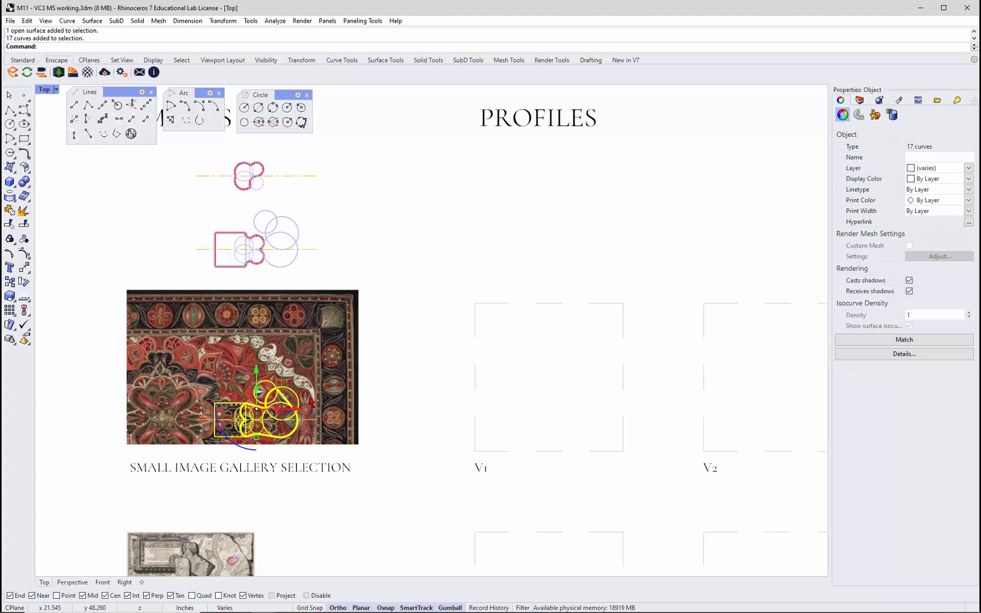
pyautogui.write('Group')
pyautogui.press('Return')
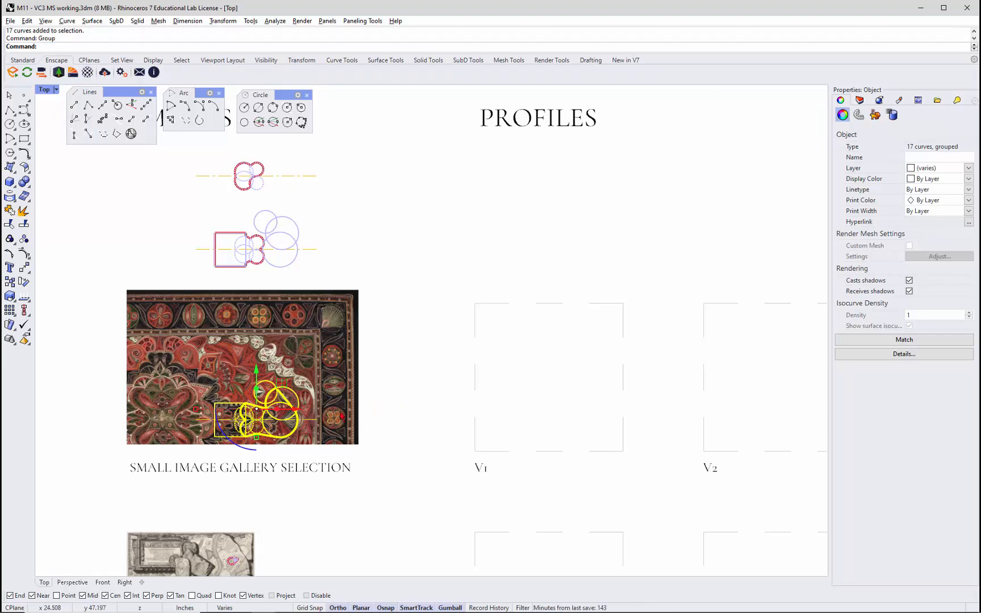
pyautogui.moveTo(295, 409); pyautogui.dragTo(599, 424)
pyautogui.click(454, 345)
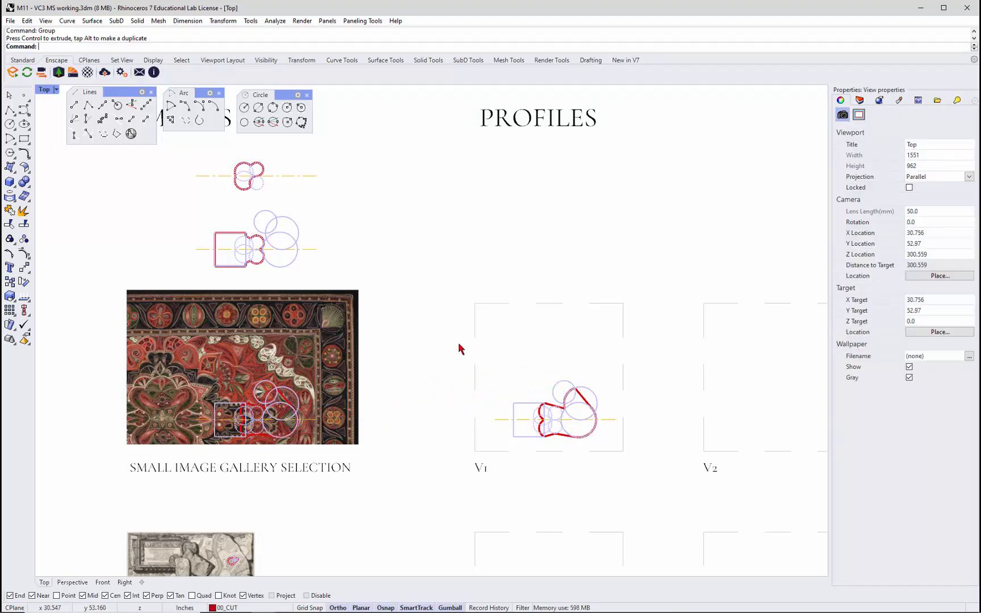
# - Move the V1 group by its centerline's end to the midpoint of the frame's right edge, and shift it back toward the frame's center
pyautogui.scroll(5, 631, 426)
pyautogui.click(569, 416)
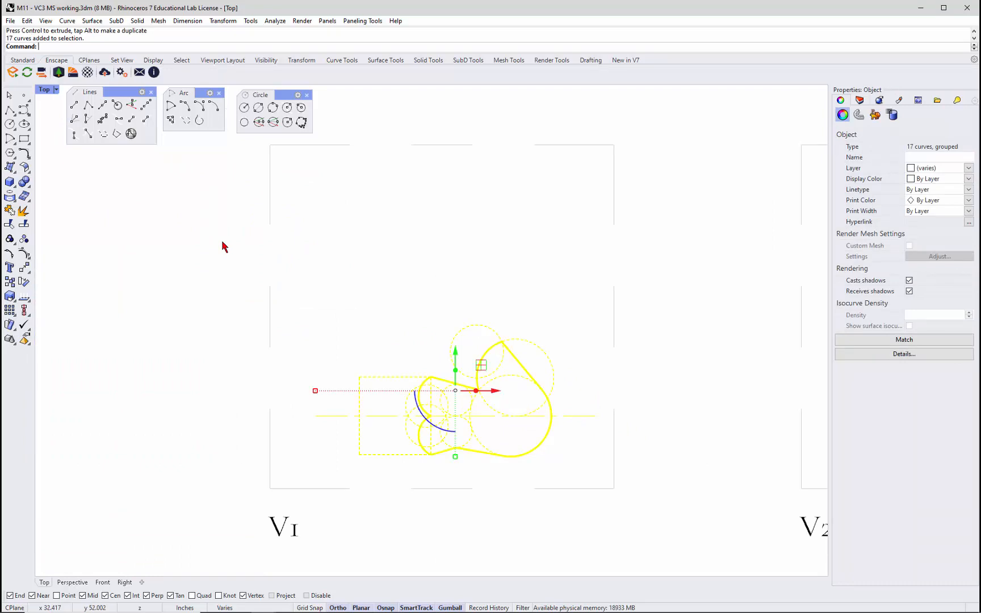
pyautogui.write('ve')
pyautogui.press('Return')
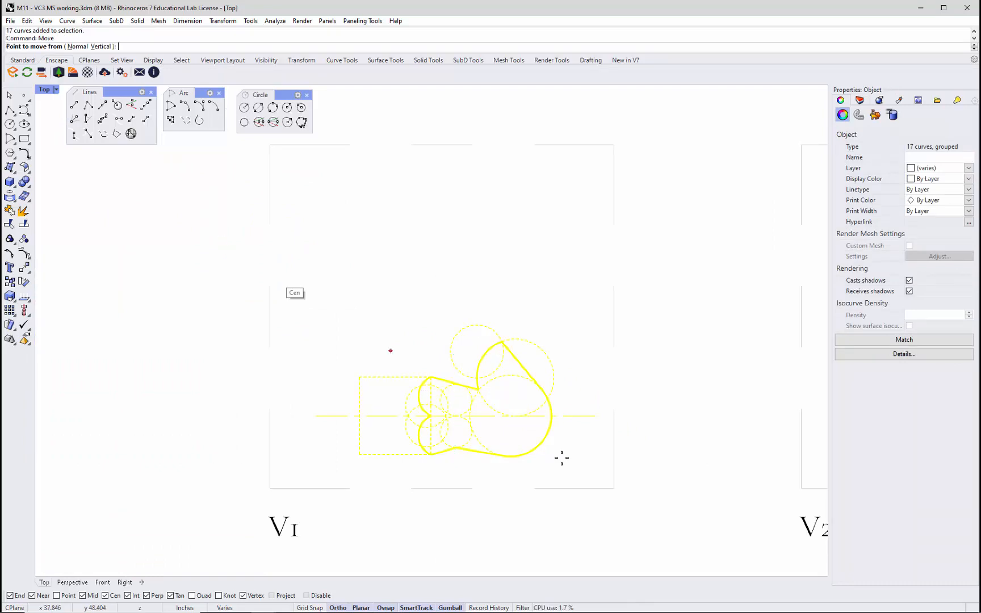
pyautogui.click(596, 416)
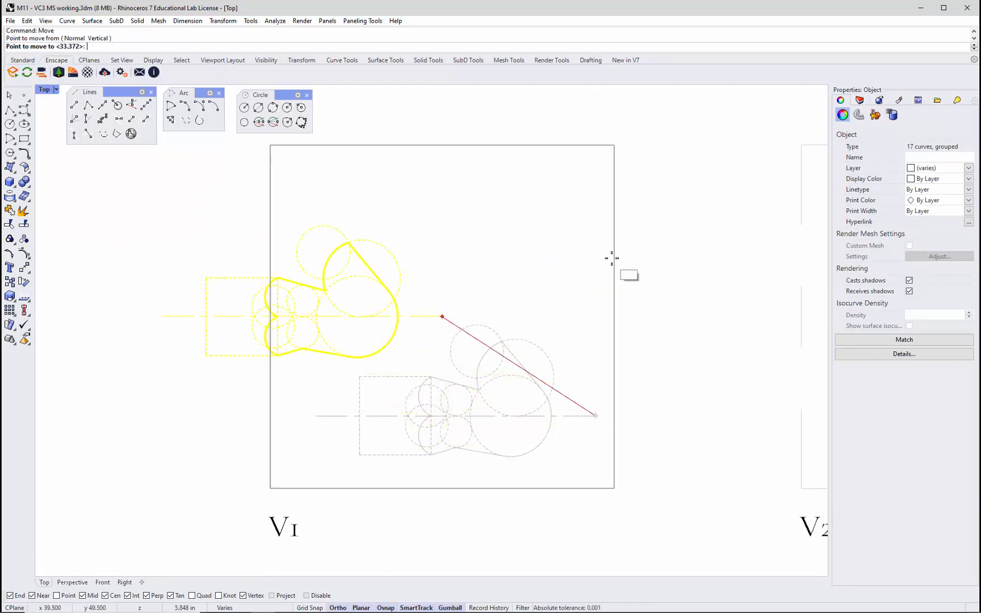
pyautogui.click(613, 316)
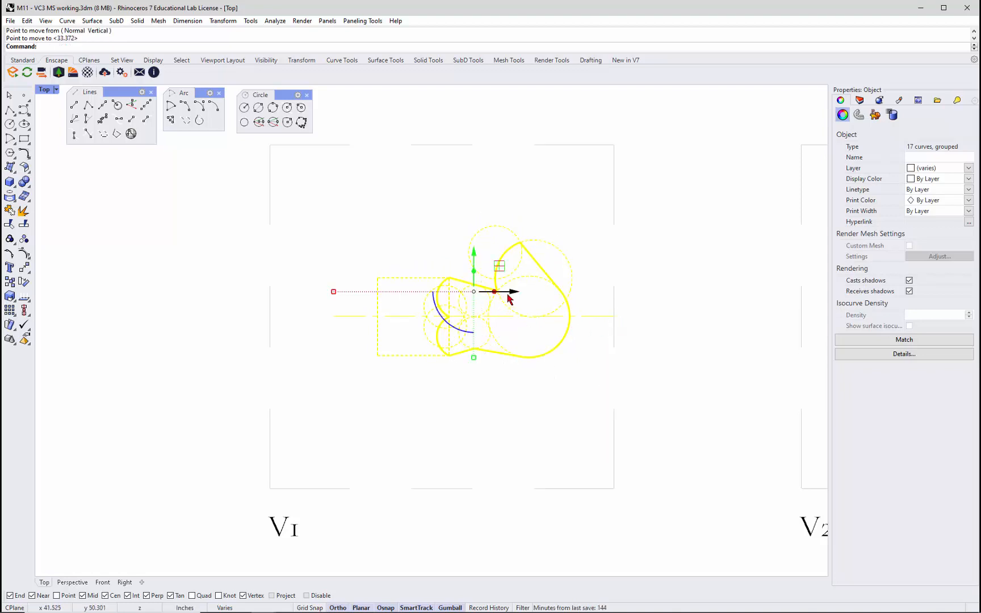
pyautogui.moveTo(502, 292); pyautogui.dragTo(450, 292)
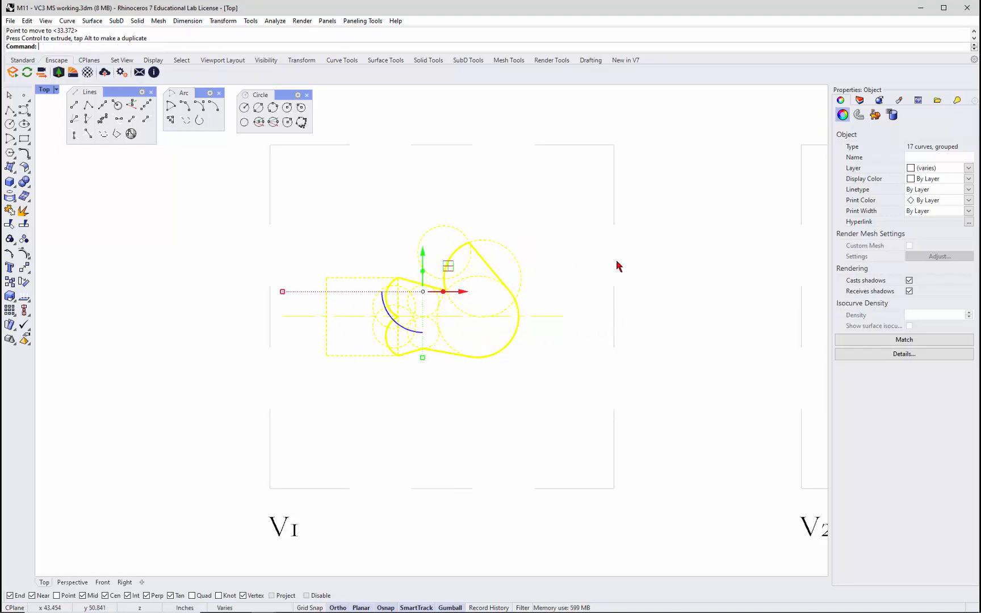
pyautogui.click(657, 256)
pyautogui.scroll(-4, 380, 319)
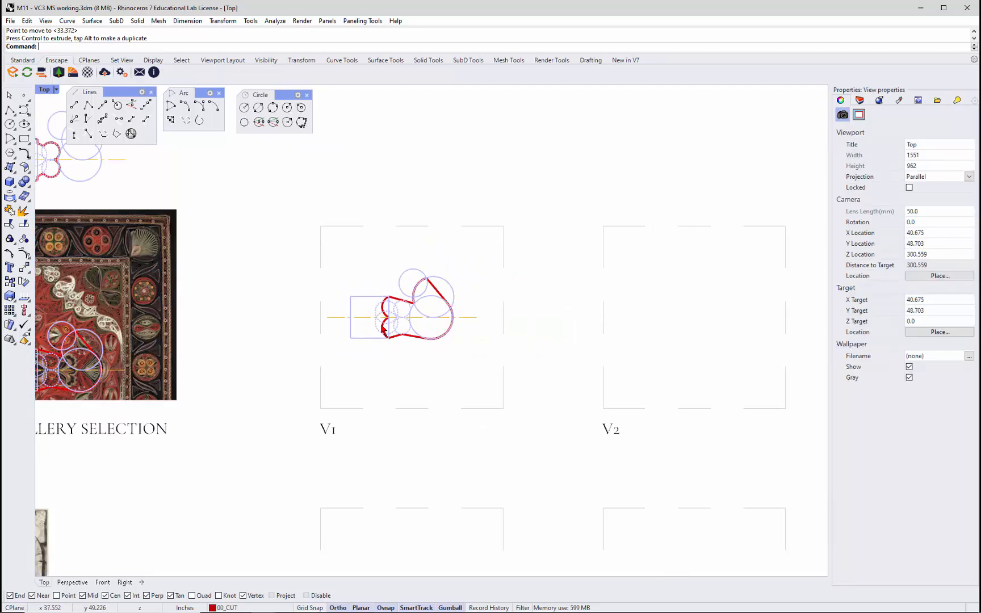
# - Enlarge the V1 profile group about 1.89 times with Scale2D from a base point on its centerline
pyautogui.scroll(4, 388, 325)
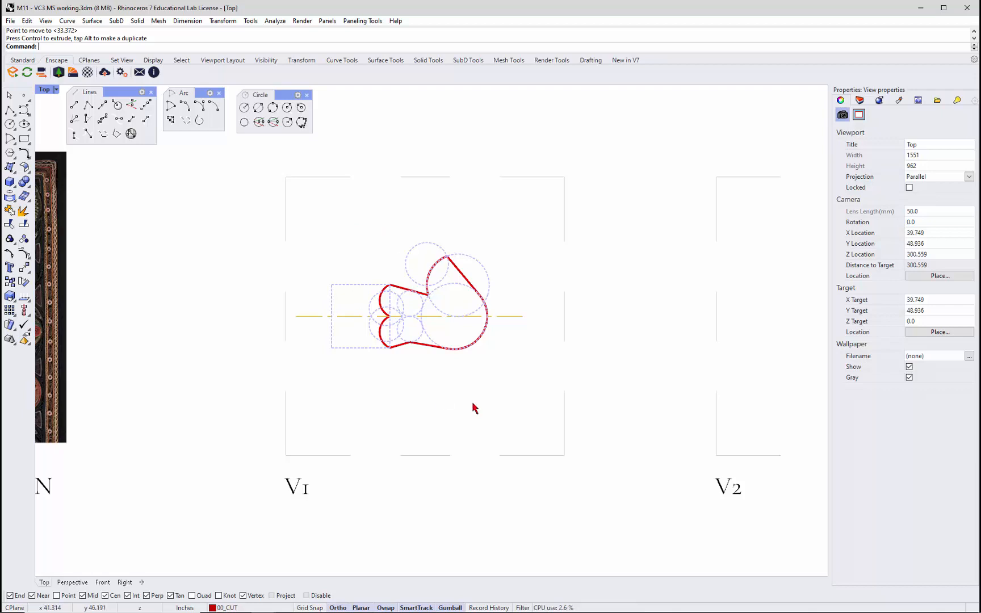
pyautogui.write('scale2d')
pyautogui.press('Return')
pyautogui.hotkey('ctrl', 'a')
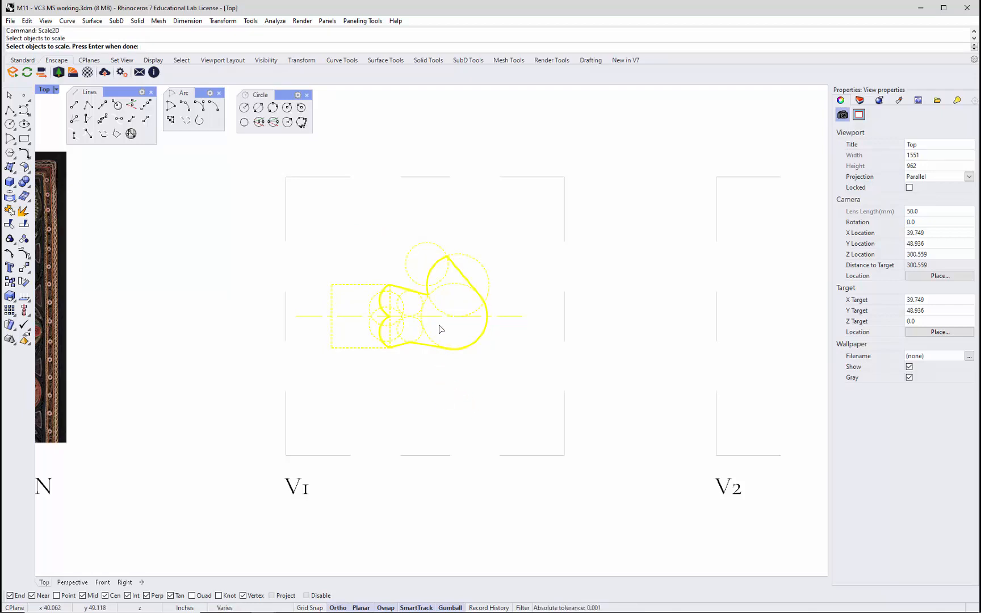
pyautogui.press('Return')
pyautogui.click(435, 316)
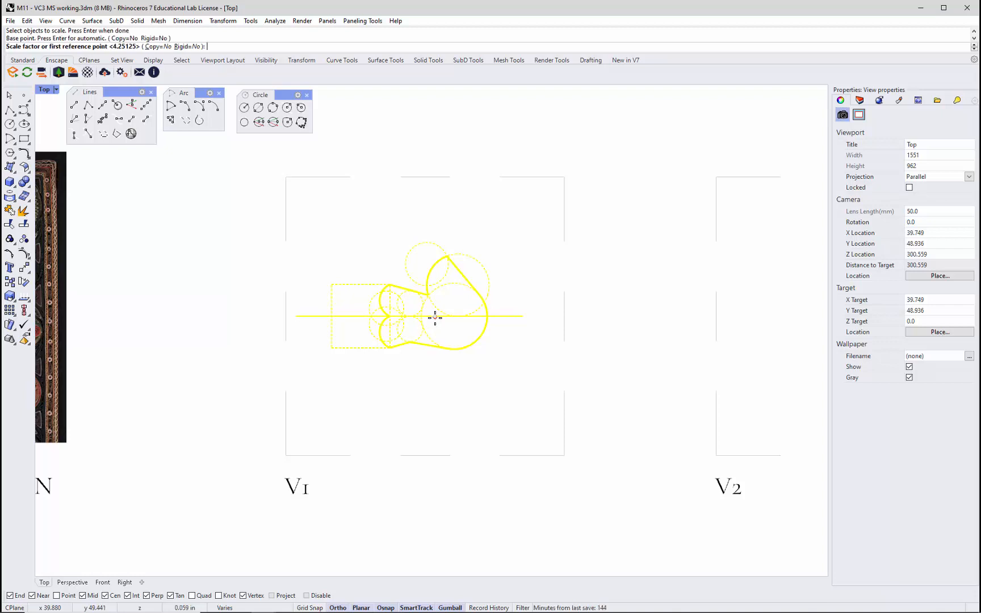
pyautogui.click(488, 317)
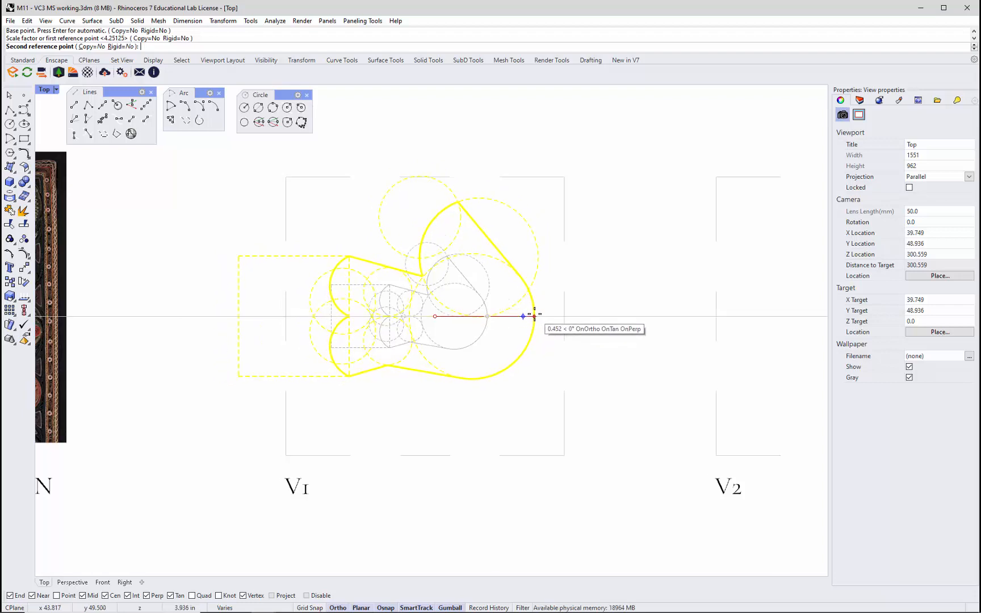
pyautogui.click(532, 318)
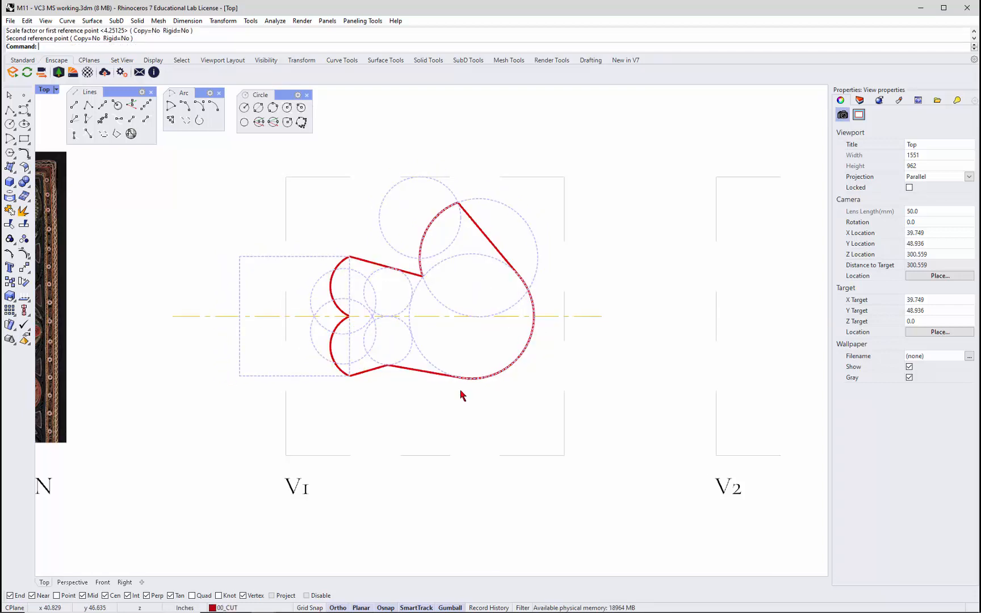
# - Shift the enlarged profile group slightly downward so its upper circle sits inside the V1 frame
pyautogui.scroll(-5, 431, 378)
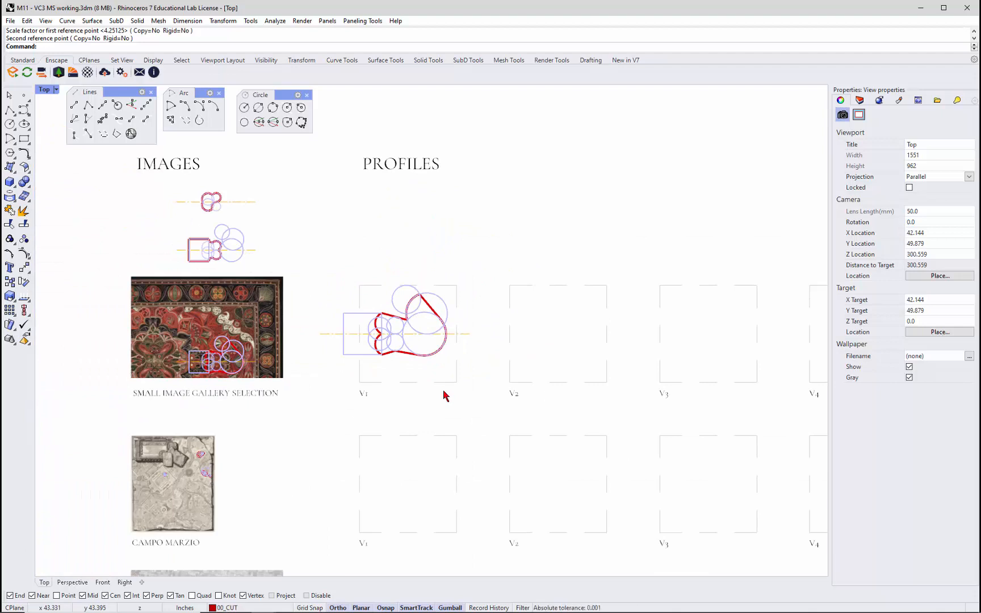
pyautogui.click(423, 339)
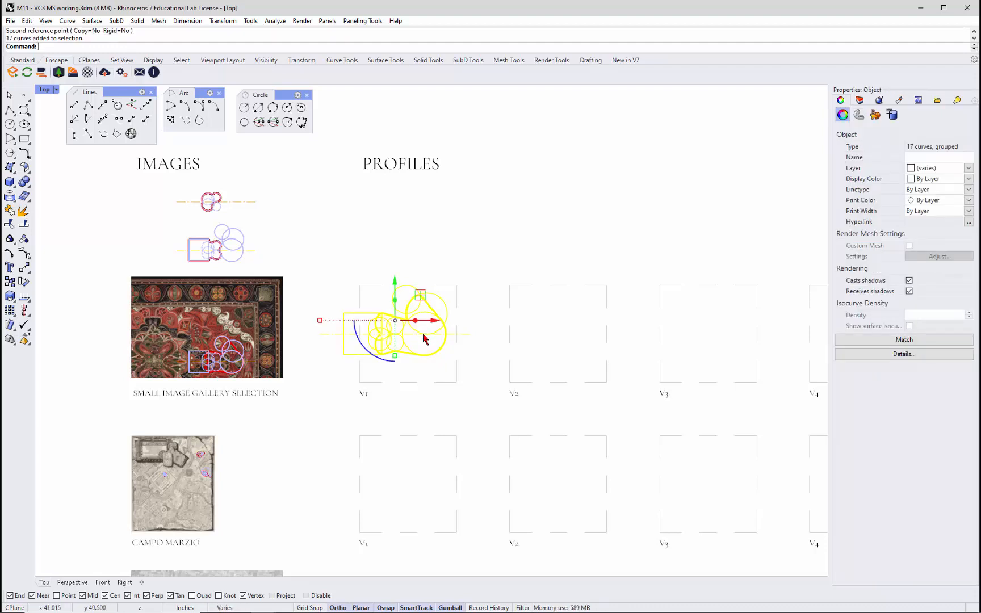
pyautogui.moveTo(396, 291); pyautogui.dragTo(398, 316)
pyautogui.click(483, 362)
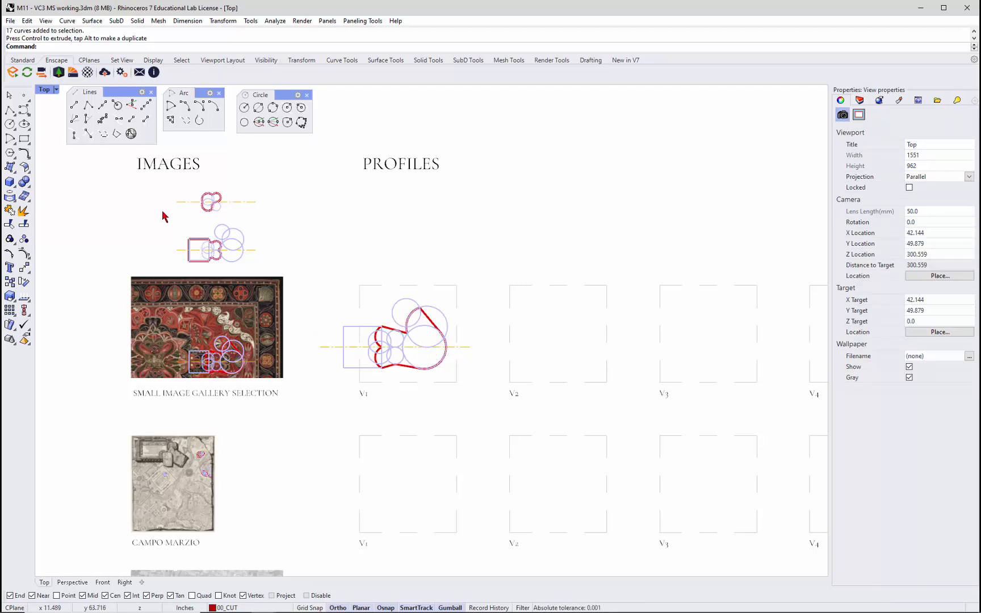
# - Move the square-and-circles profile directly above the rug image into the first row's V2 frame, slightly right of center
pyautogui.moveTo(160, 208); pyautogui.dragTo(314, 274)
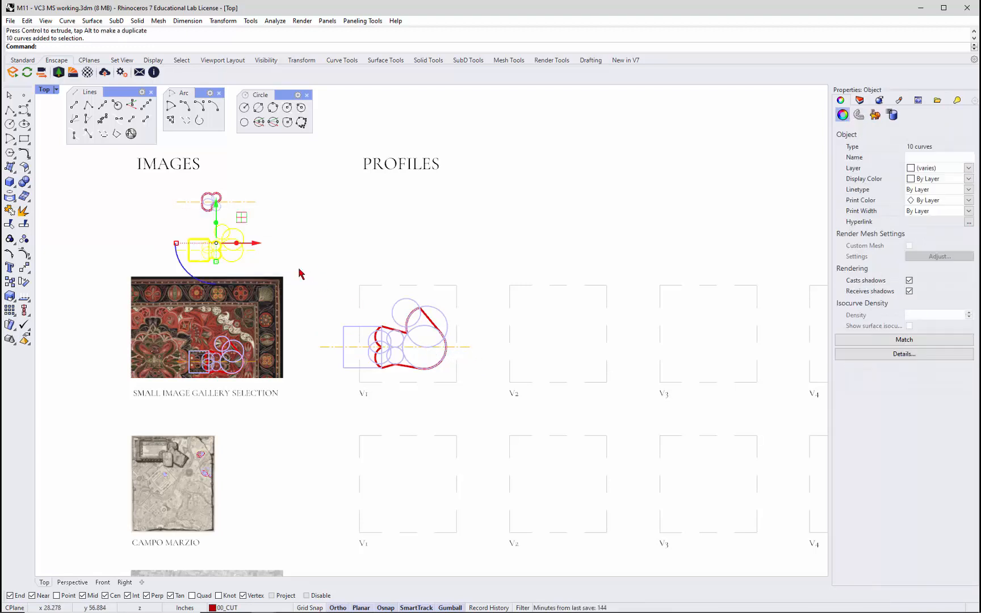
pyautogui.moveTo(257, 243); pyautogui.dragTo(605, 276)
pyautogui.moveTo(570, 238); pyautogui.dragTo(569, 327)
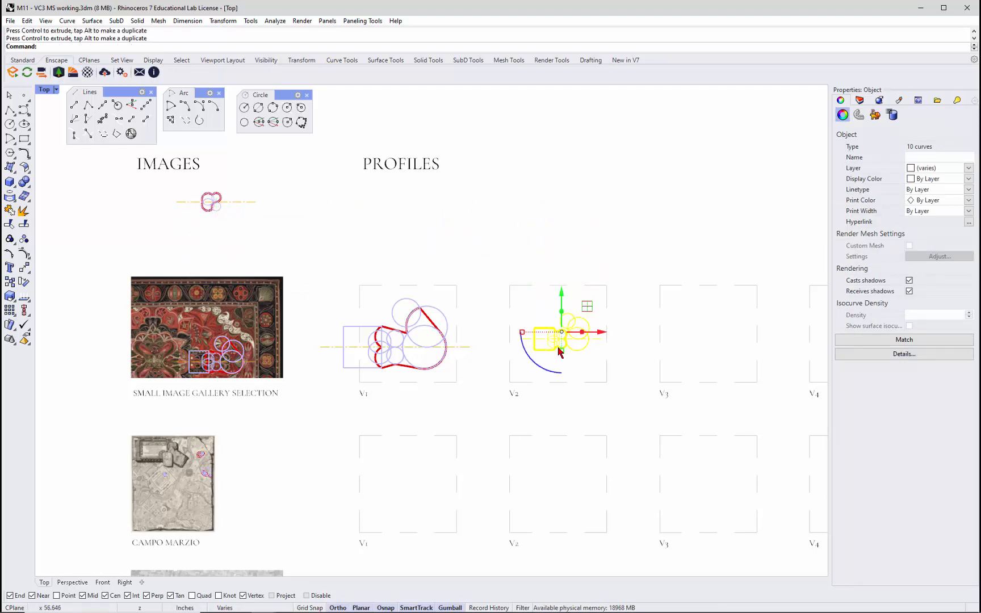
pyautogui.scroll(8, 587, 354)
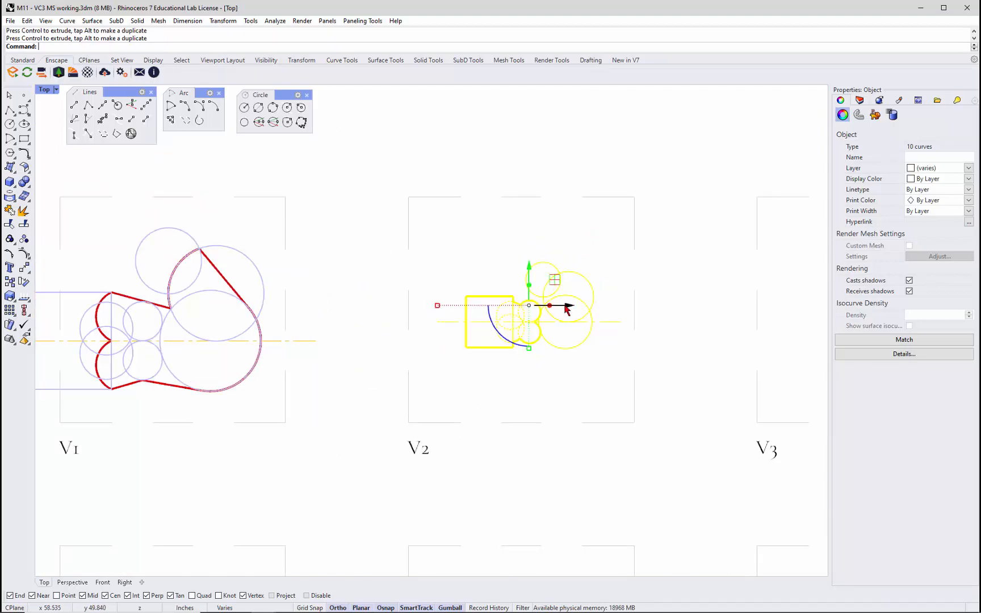
pyautogui.moveTo(566, 307); pyautogui.dragTo(604, 303)
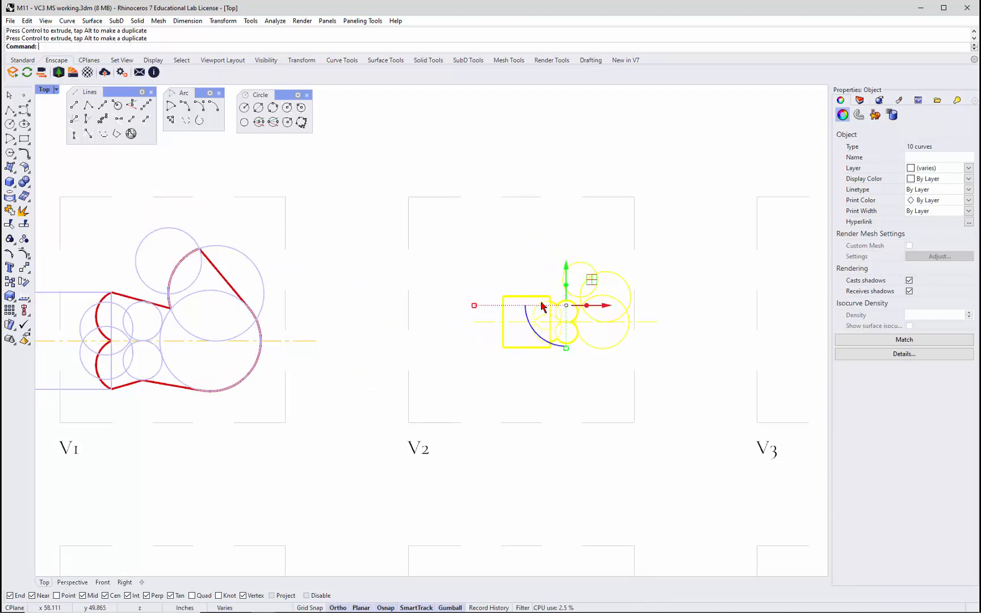
# - Enlarge the V2 profile with Scale2D from a point on its centerline inside the square, and shift it left within the frame
pyautogui.write('Scale2D')
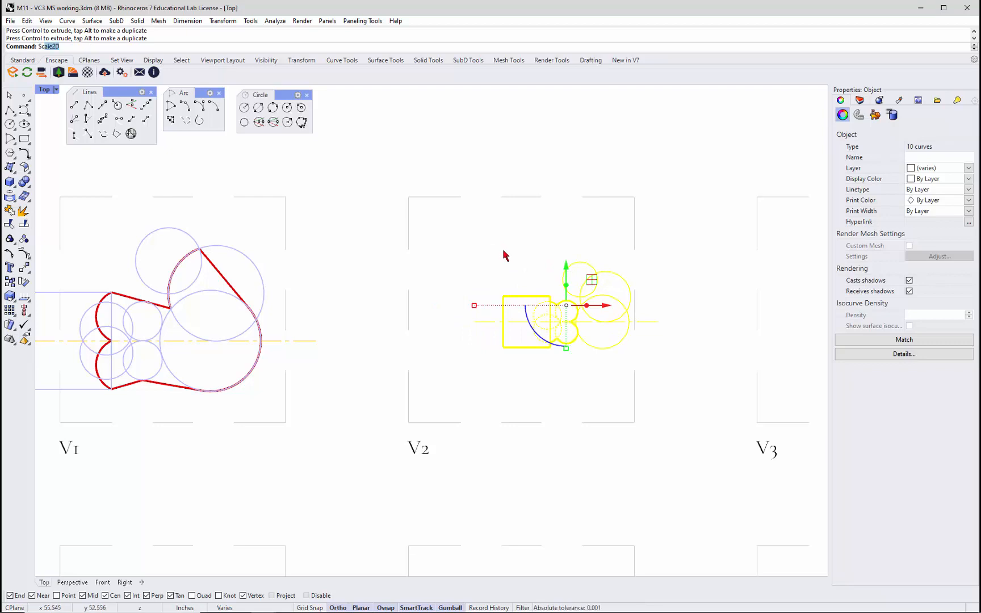
pyautogui.press('Return')
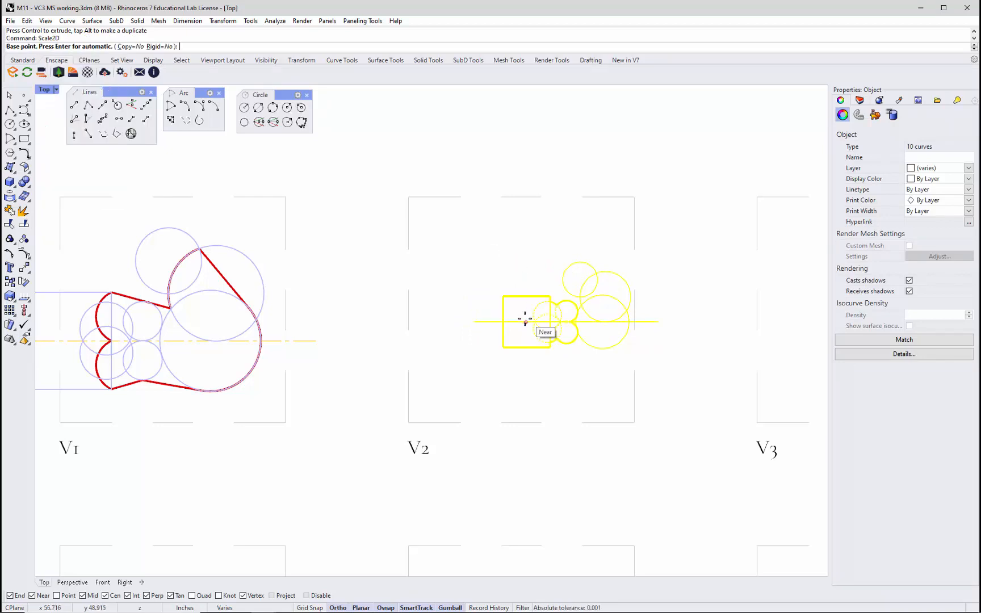
pyautogui.click(527, 322)
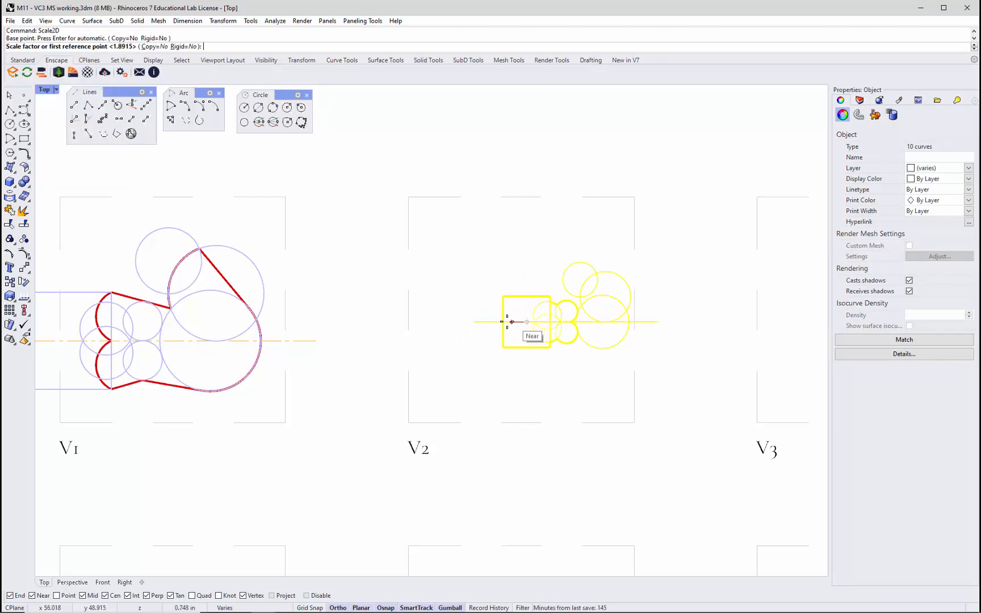
pyautogui.click(503, 321)
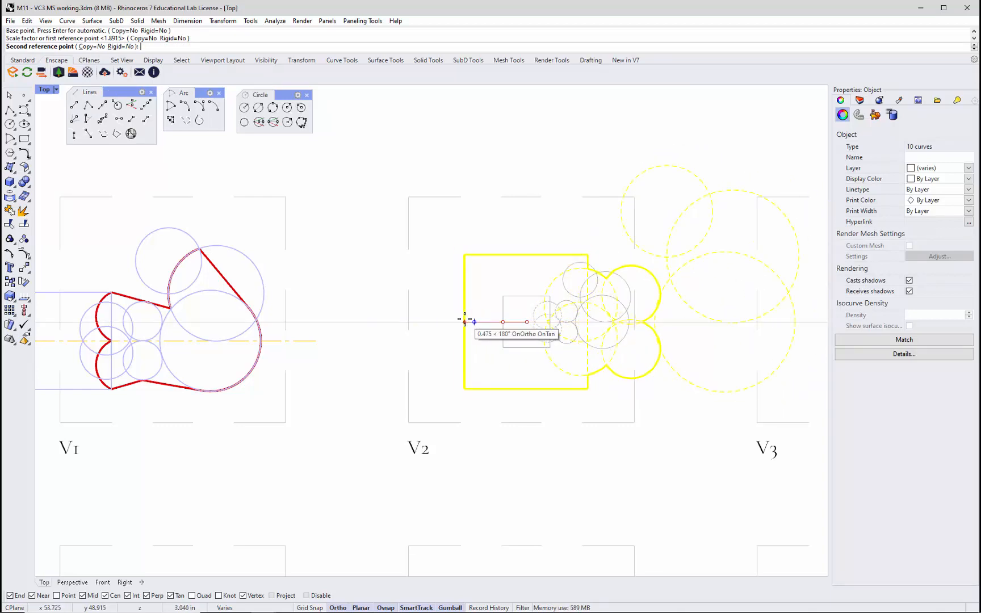
pyautogui.click(474, 322)
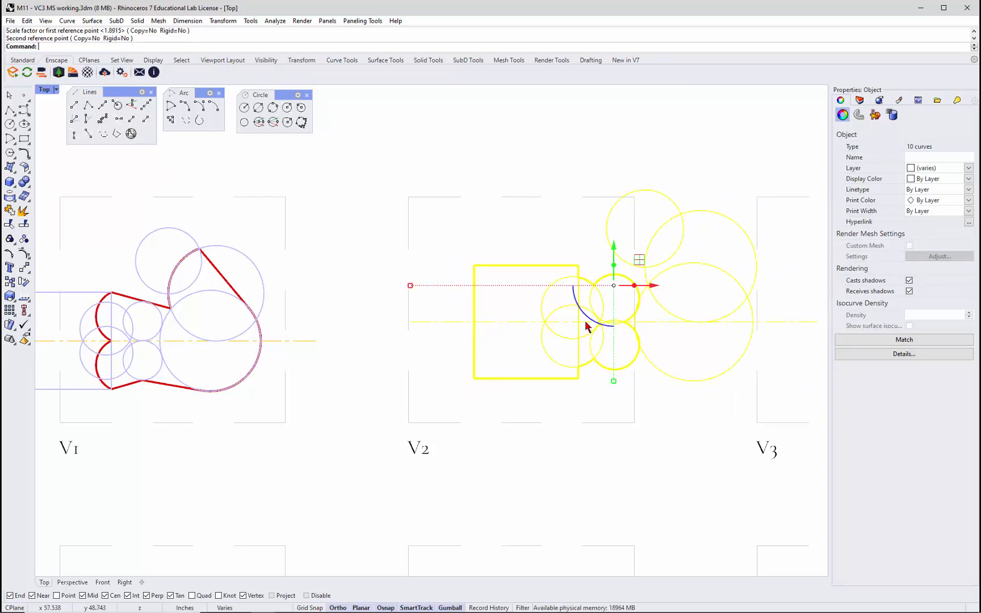
pyautogui.moveTo(652, 290); pyautogui.dragTo(615, 292)
pyautogui.click(676, 190)
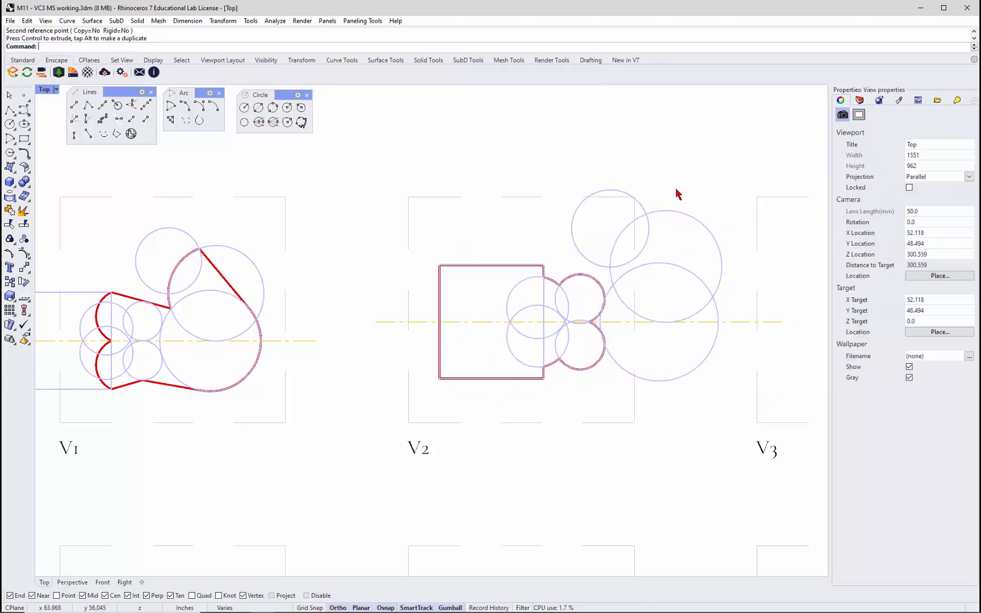
# - Delete the two upper guide circles from the V2 profile
pyautogui.click(682, 216)
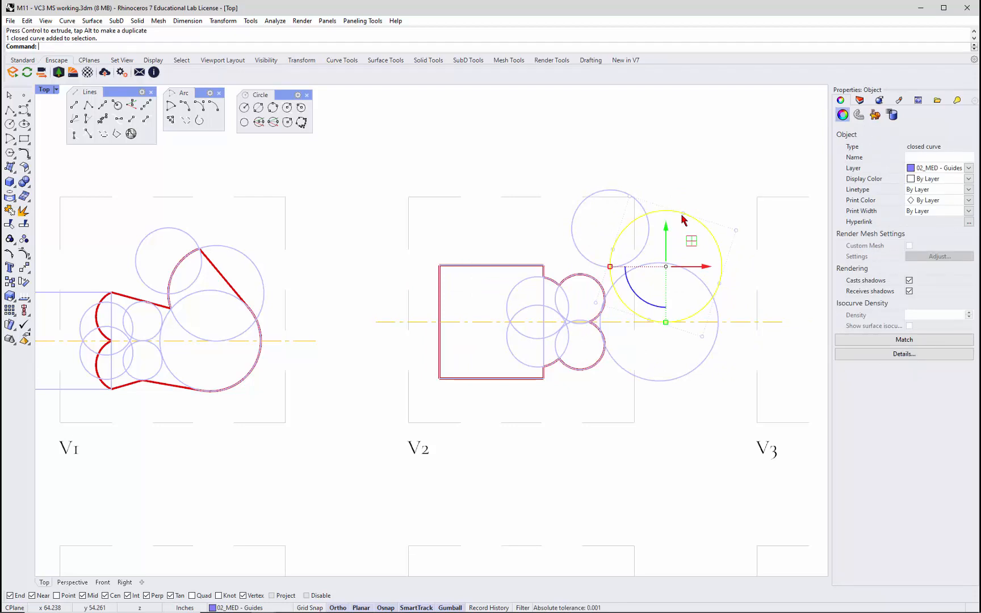
pyautogui.press('Delete')
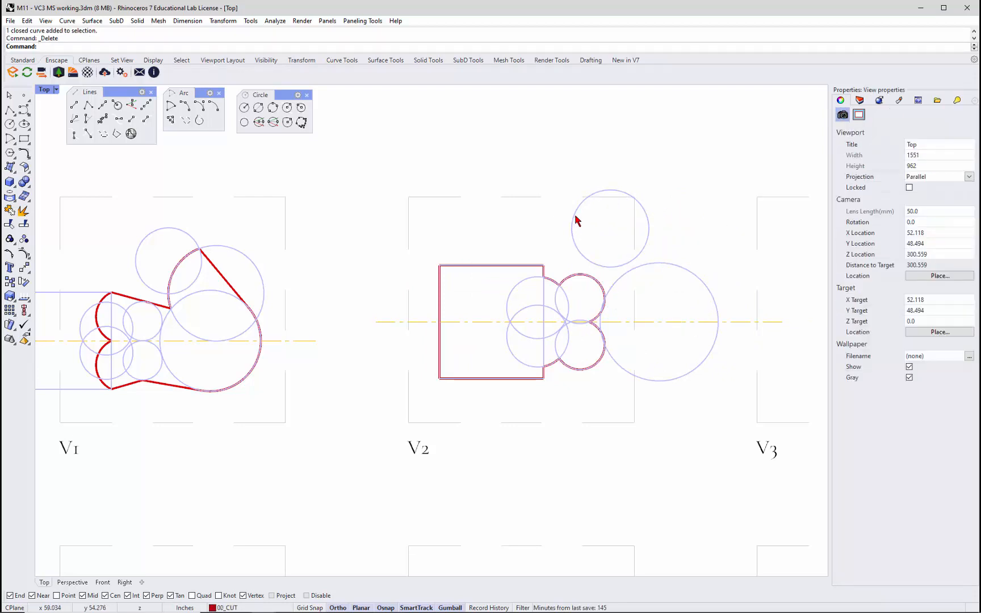
pyautogui.click(574, 217)
pyautogui.press('Delete')
pyautogui.scroll(-5, 416, 210)
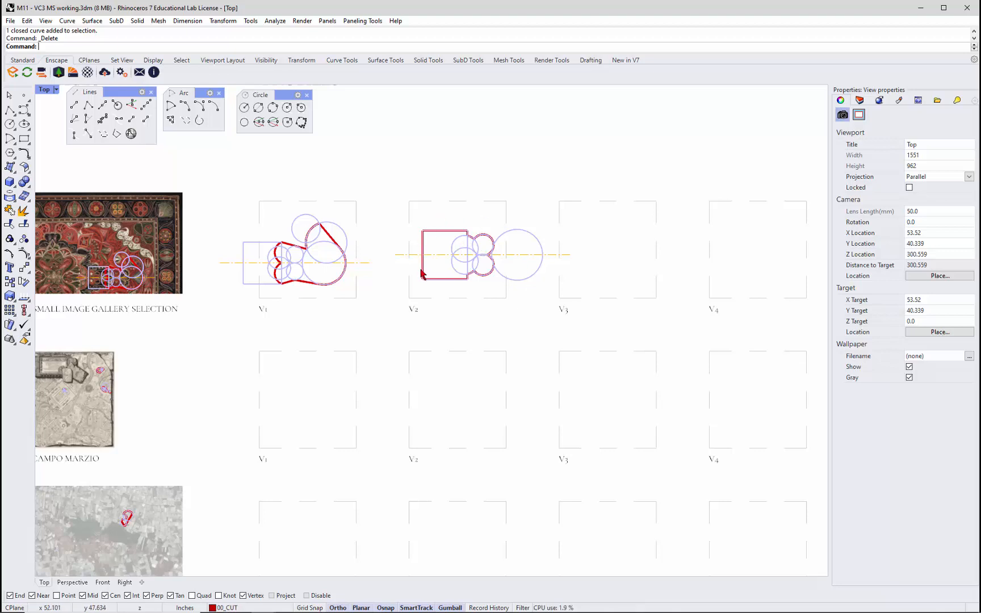
# - Shorten the V2 profile's centerline at both ends so it extends just past the square and the large circle
pyautogui.click(553, 259)
pyautogui.scroll(4, 562, 261)
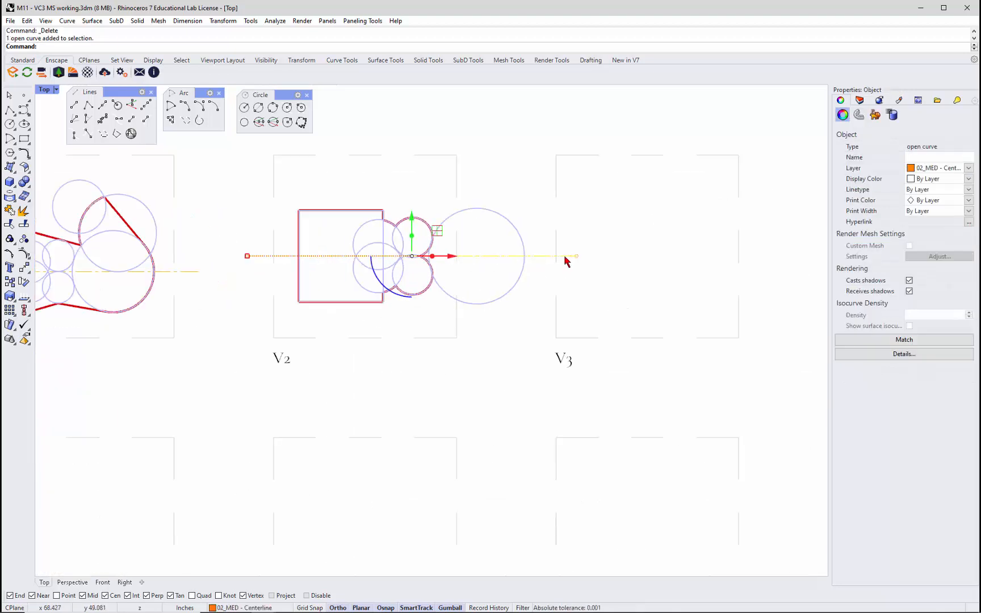
pyautogui.moveTo(576, 257); pyautogui.dragTo(533, 256)
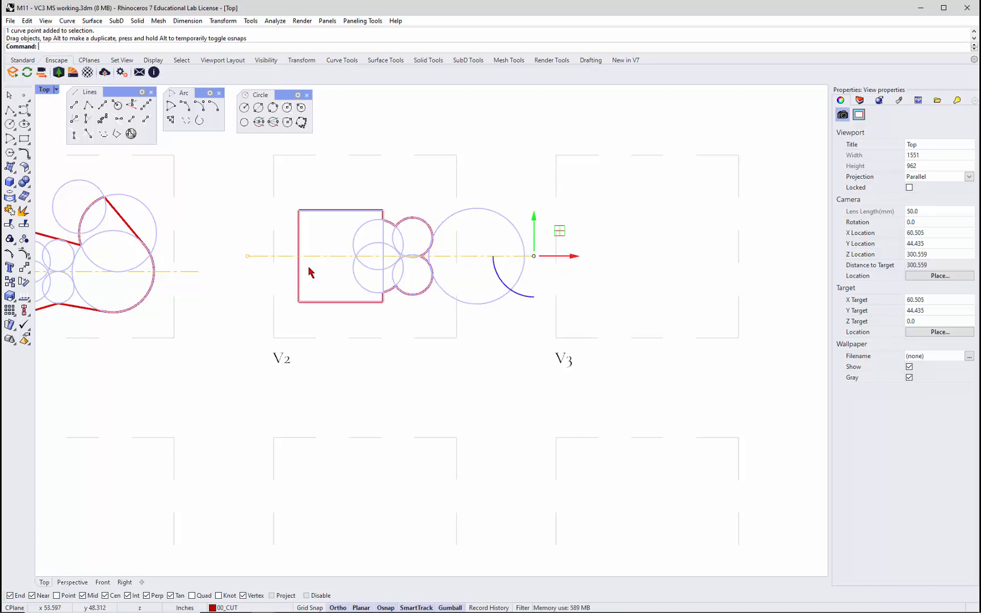
pyautogui.moveTo(249, 257); pyautogui.dragTo(287, 257)
pyautogui.click(416, 364)
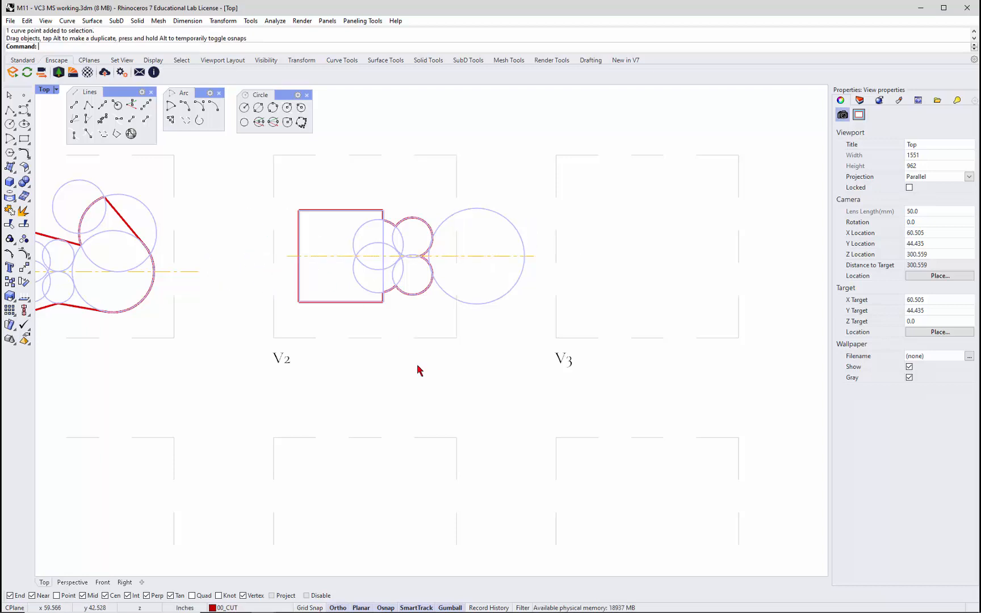
# - Move the small overlapping-circles profile and its centerline from above the rug image into the first row's V3 frame
pyautogui.scroll(-4, 313, 325)
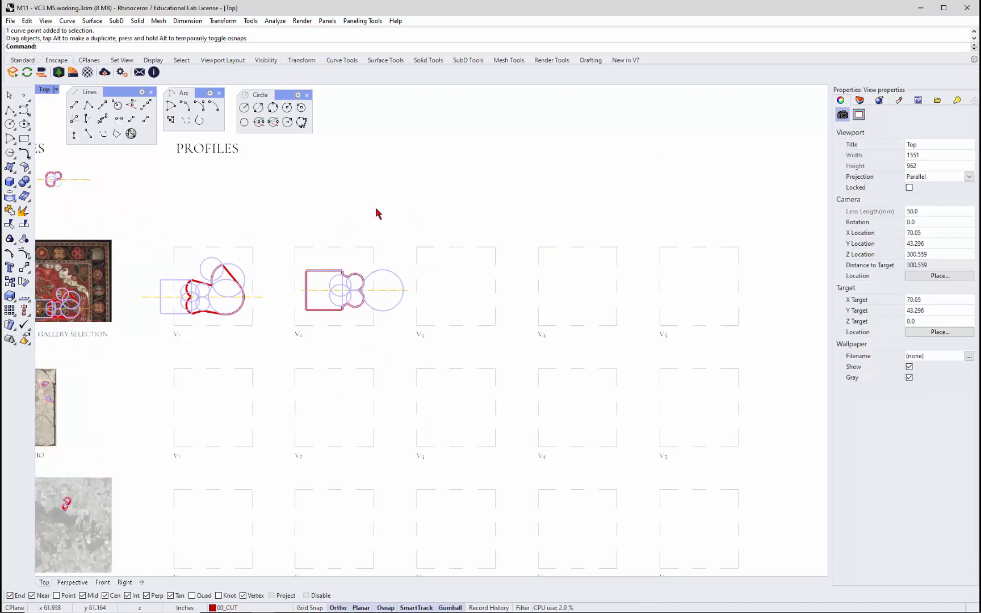
pyautogui.scroll(-4, 376, 212)
pyautogui.scroll(7, 140, 164)
pyautogui.moveTo(174, 183); pyautogui.dragTo(391, 278)
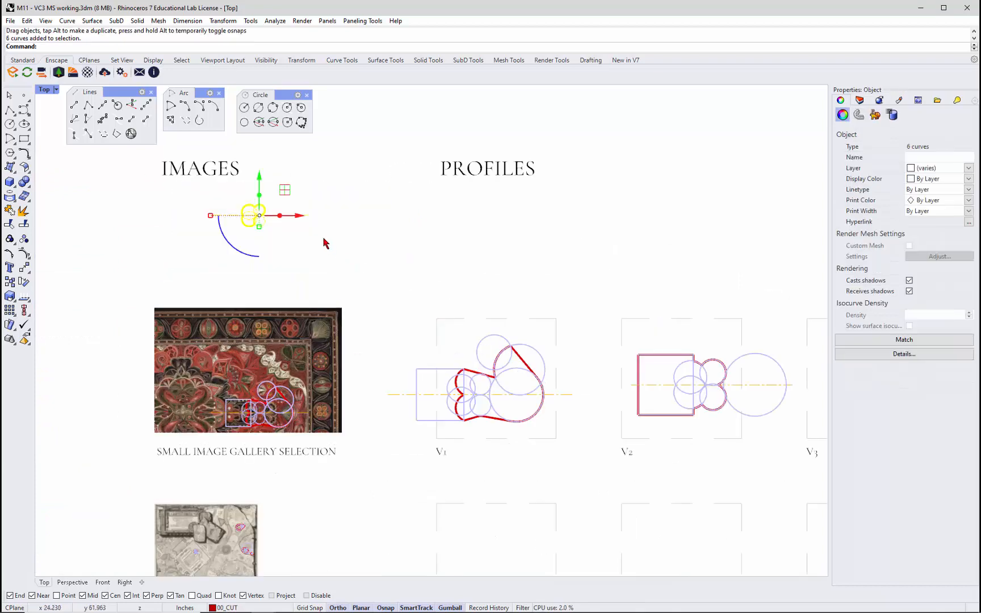
pyautogui.moveTo(303, 219); pyautogui.dragTo(782, 256)
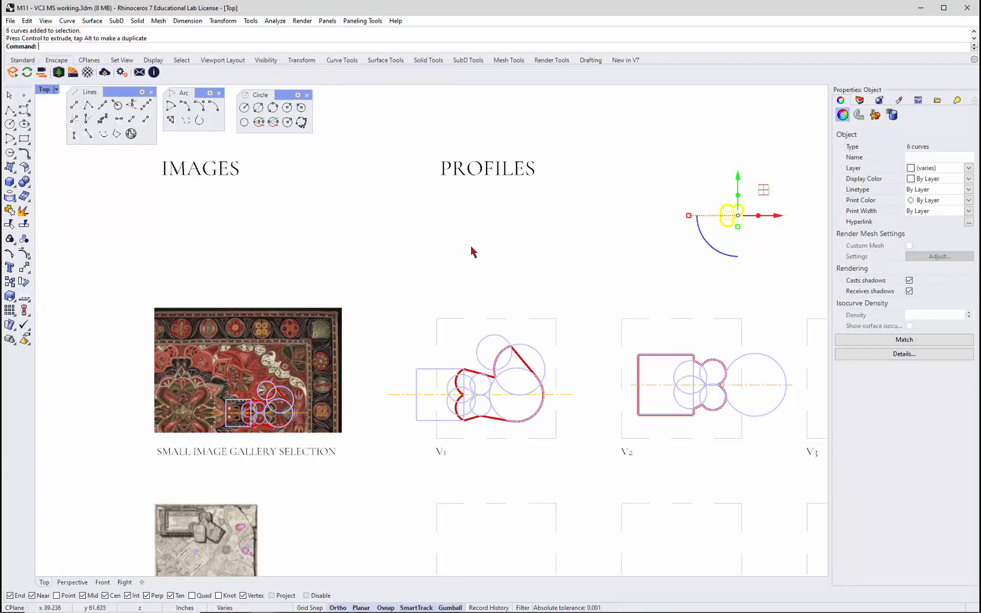
pyautogui.scroll(-4, 471, 252)
pyautogui.scroll(4, 659, 265)
pyautogui.moveTo(357, 188); pyautogui.dragTo(474, 200)
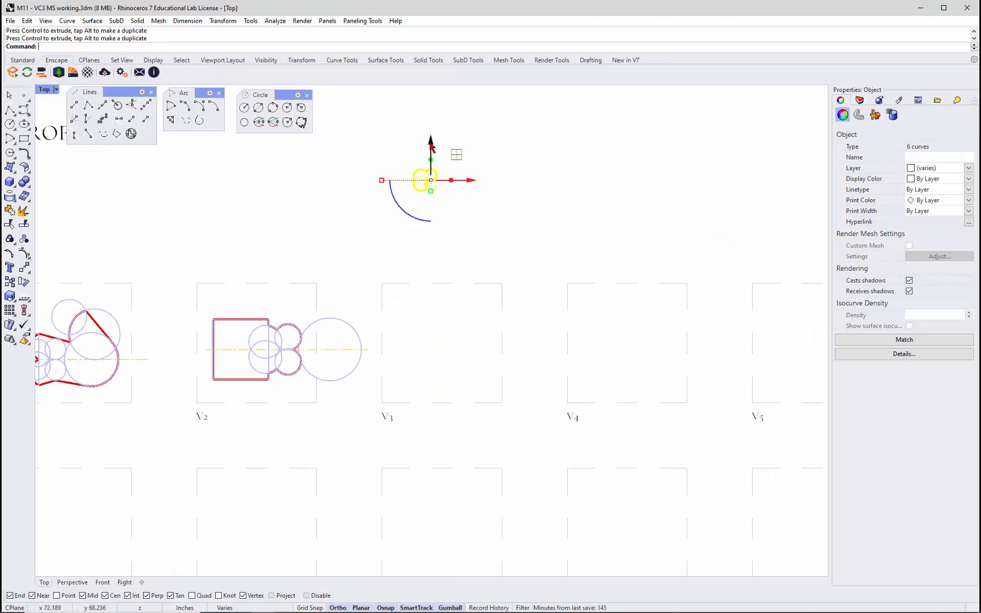
pyautogui.moveTo(432, 146); pyautogui.dragTo(455, 314)
pyautogui.moveTo(471, 356); pyautogui.dragTo(490, 357)
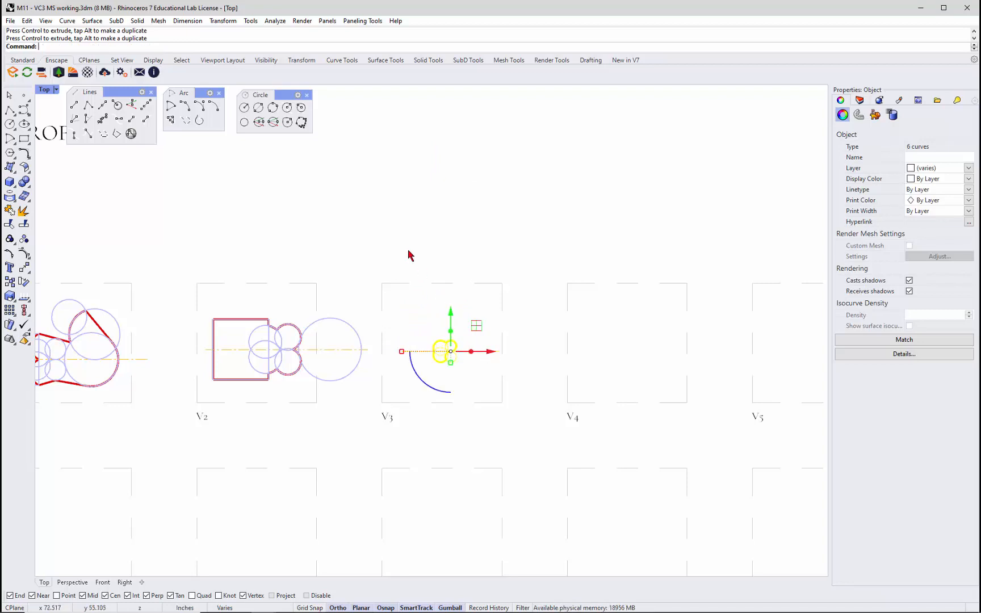
# - Enlarge the V3 profile with Scale2D from an intersection near its middle until it spans slightly over half the frame
pyautogui.write('Scale2D')
pyautogui.press('Return')
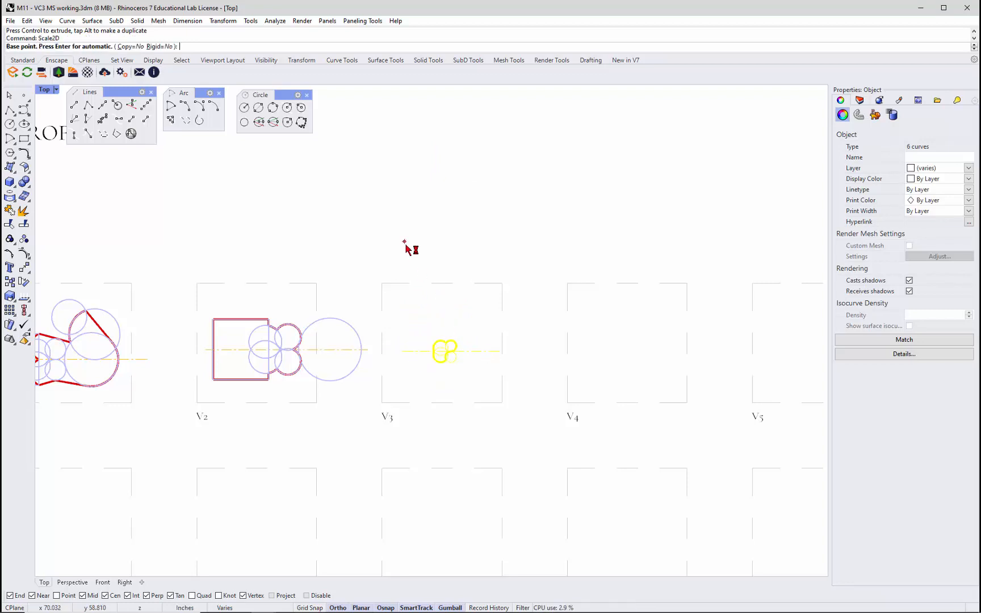
pyautogui.click(445, 348)
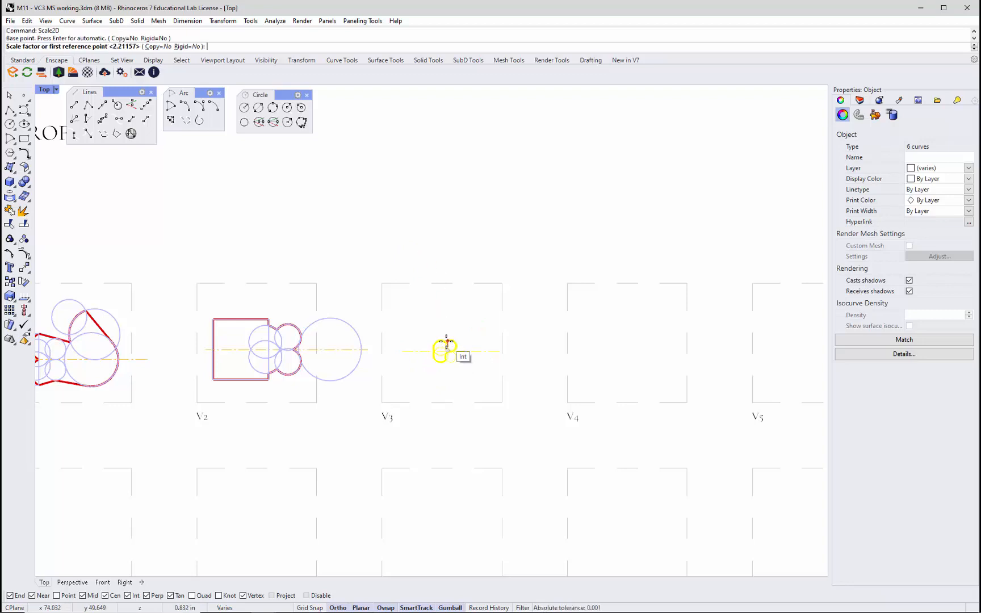
pyautogui.click(448, 342)
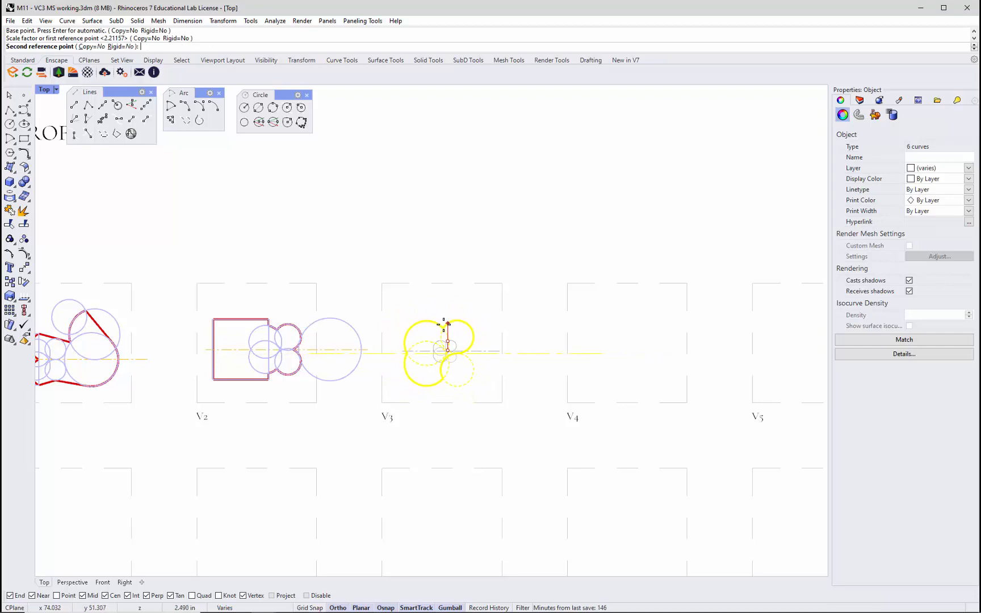
pyautogui.click(443, 324)
pyautogui.click(444, 325)
pyautogui.press('Escape')
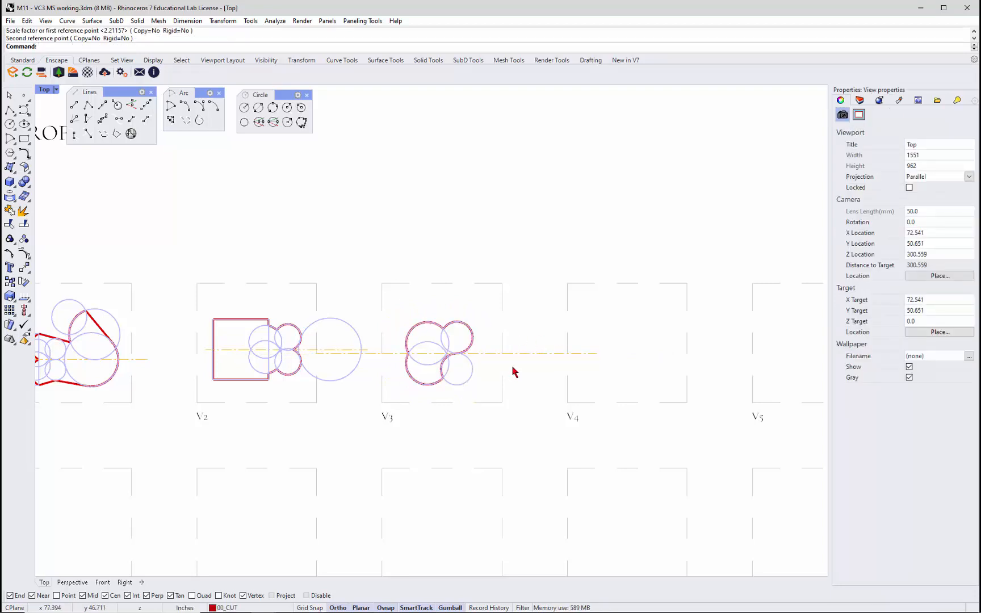
# - Shorten the V3 profile's centerline at both ends so it extends only slightly beyond the frame's sides
pyautogui.click(546, 354)
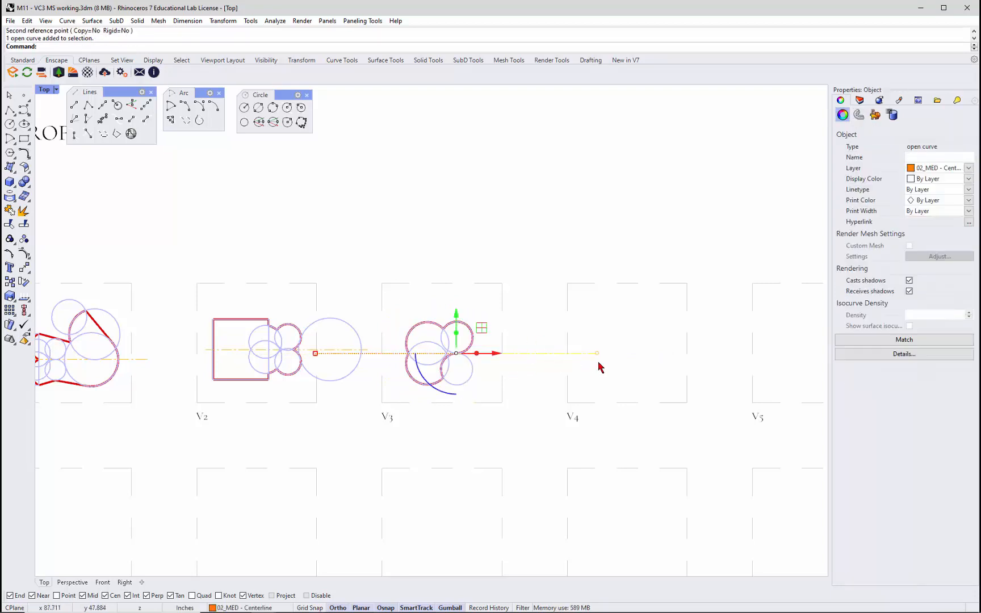
pyautogui.moveTo(597, 354); pyautogui.dragTo(511, 354)
pyautogui.moveTo(316, 357); pyautogui.dragTo(369, 353)
pyautogui.scroll(14, 382, 354)
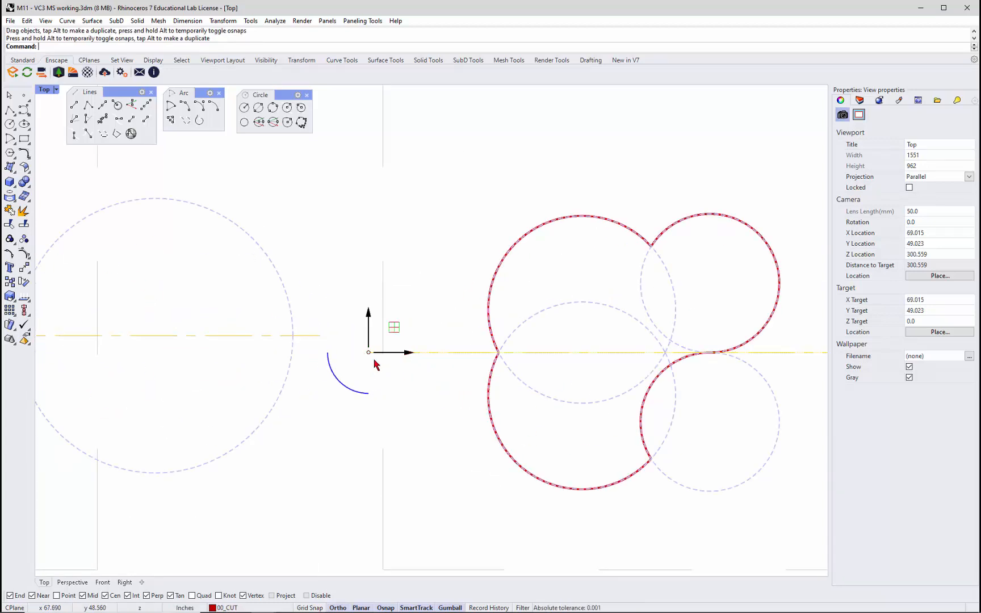
pyautogui.press('Escape')
pyautogui.scroll(-6, 370, 354)
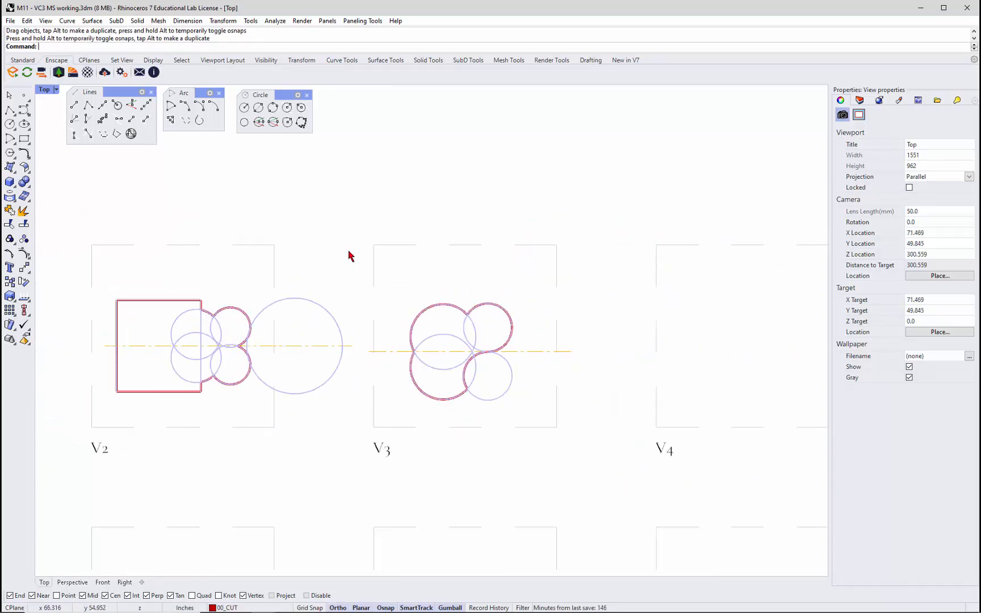
pyautogui.moveTo(361, 267); pyautogui.dragTo(605, 412)
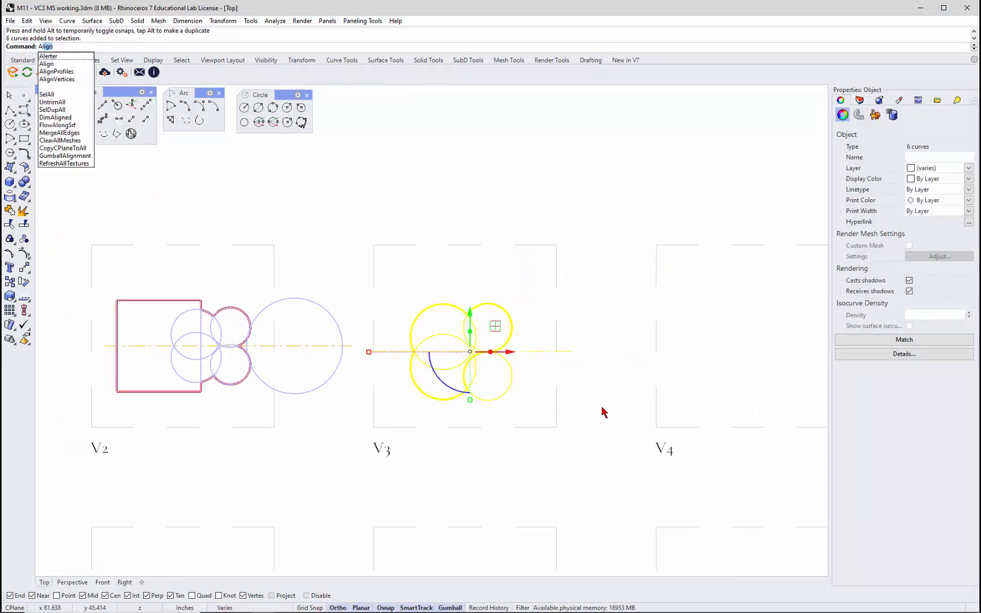
pyautogui.press('Escape')
pyautogui.press('Escape')
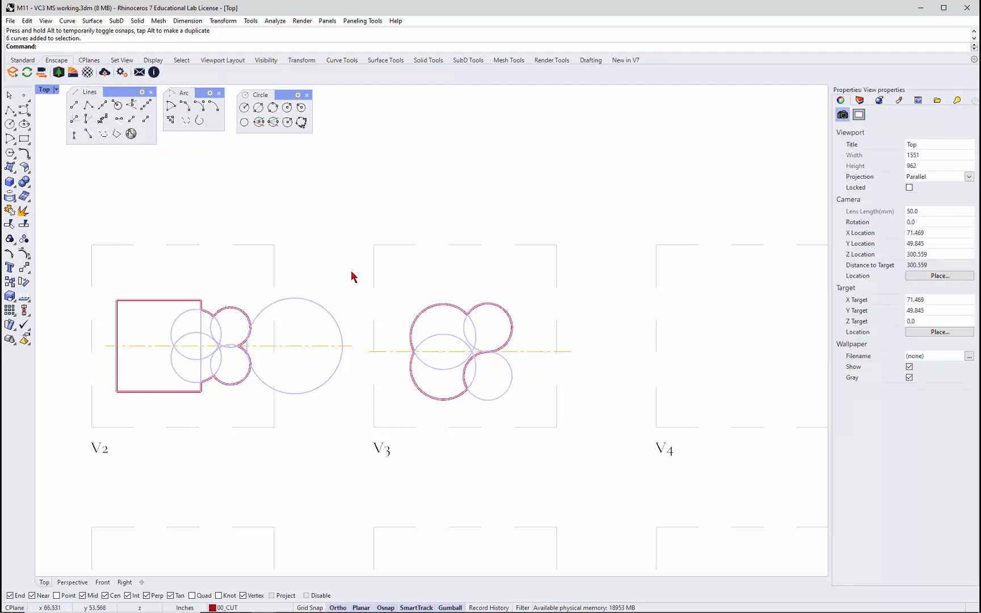
# - Move the V3 profile level with the V2 centerline, using its centerline's left endpoint, and shift it right within its frame
pyautogui.moveTo(352, 272); pyautogui.dragTo(615, 420)
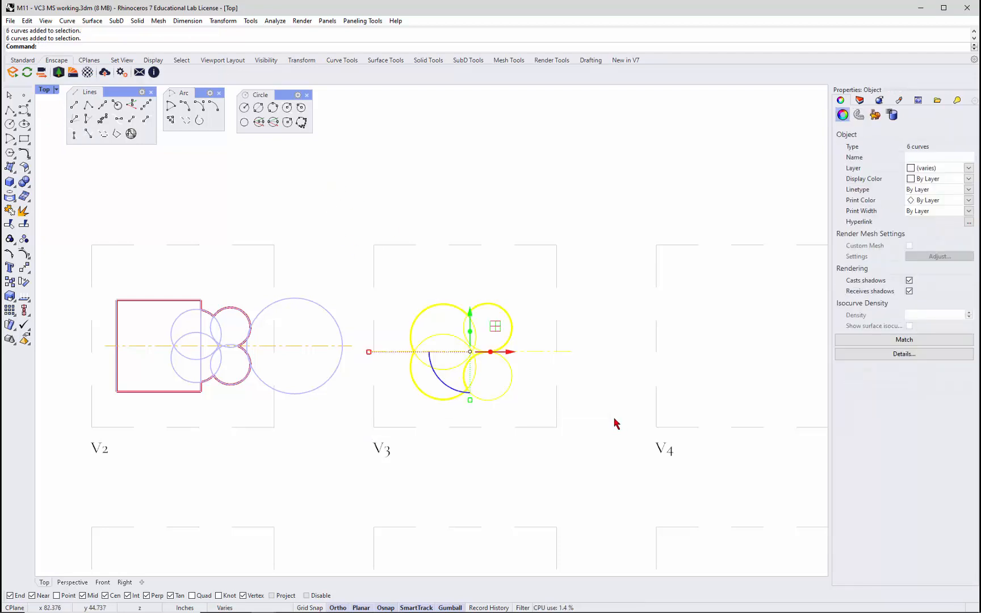
pyautogui.press('Return')
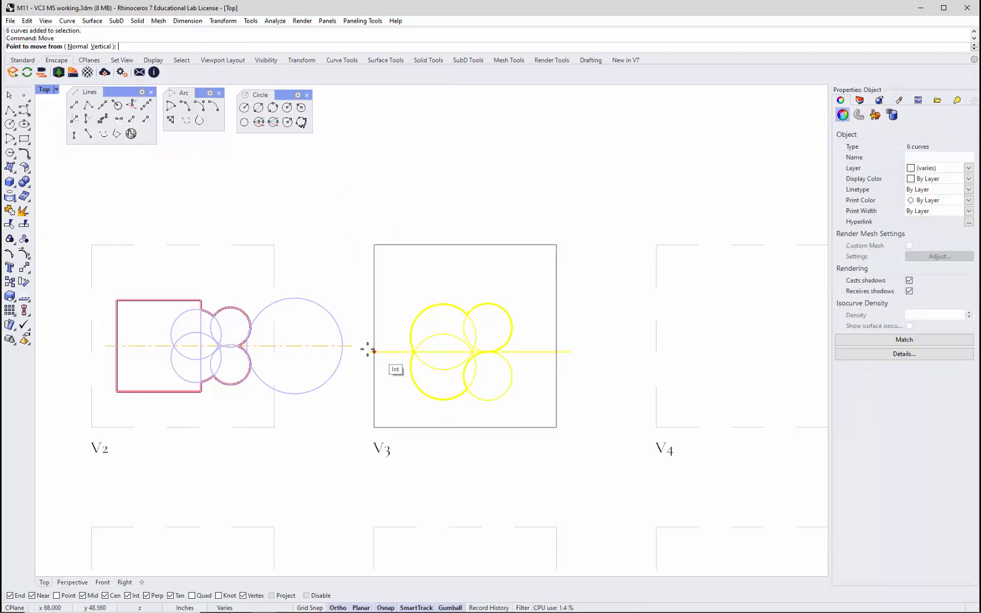
pyautogui.click(369, 351)
pyautogui.click(354, 348)
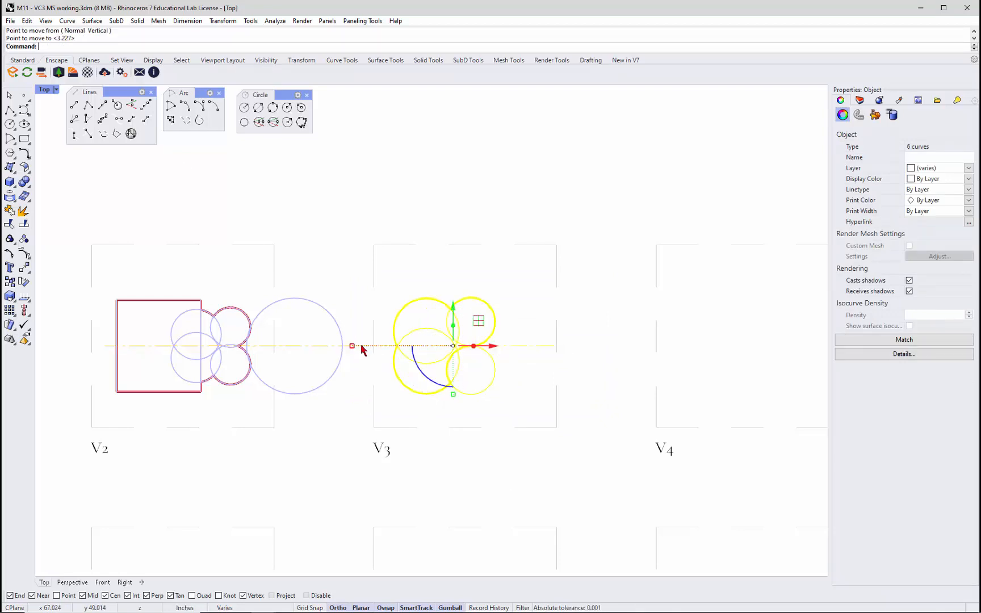
pyautogui.moveTo(493, 345); pyautogui.dragTo(519, 355)
pyautogui.click(618, 331)
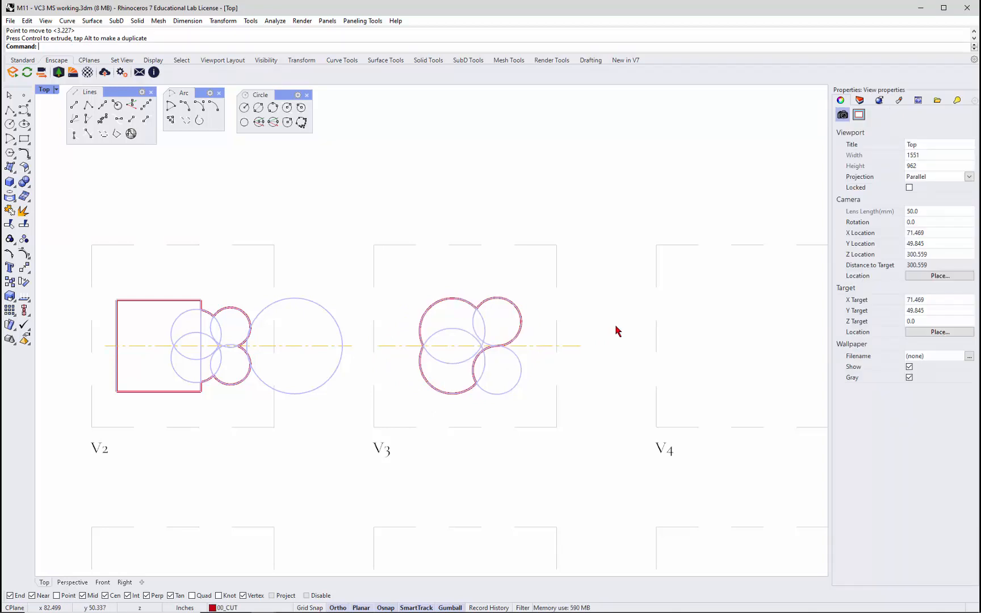
# - Move the V1 profile group by its centerline's right endpoint onto the left endpoint of the V2 centerline
pyautogui.scroll(-3, 452, 364)
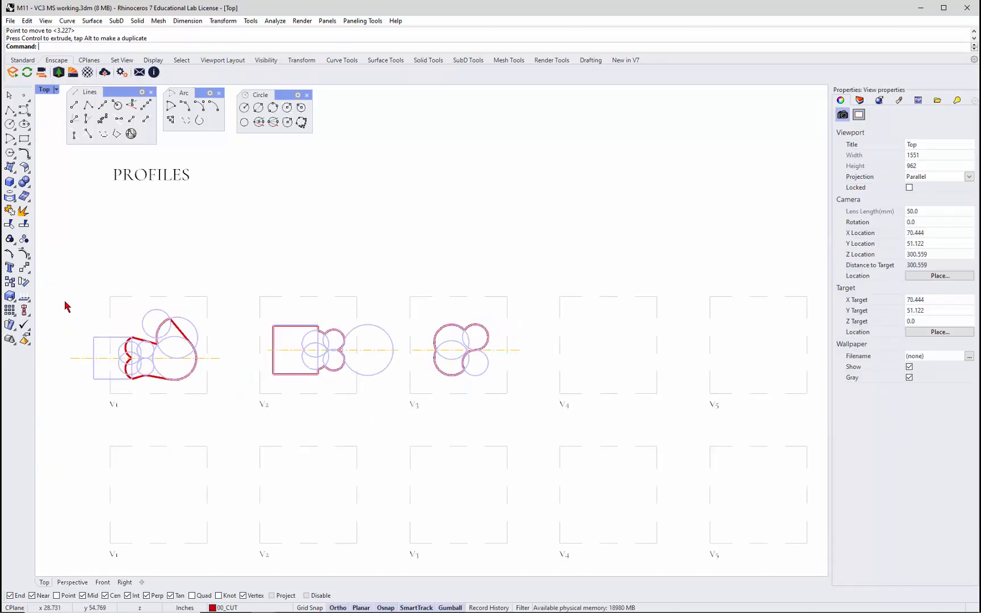
pyautogui.moveTo(65, 303); pyautogui.dragTo(241, 401)
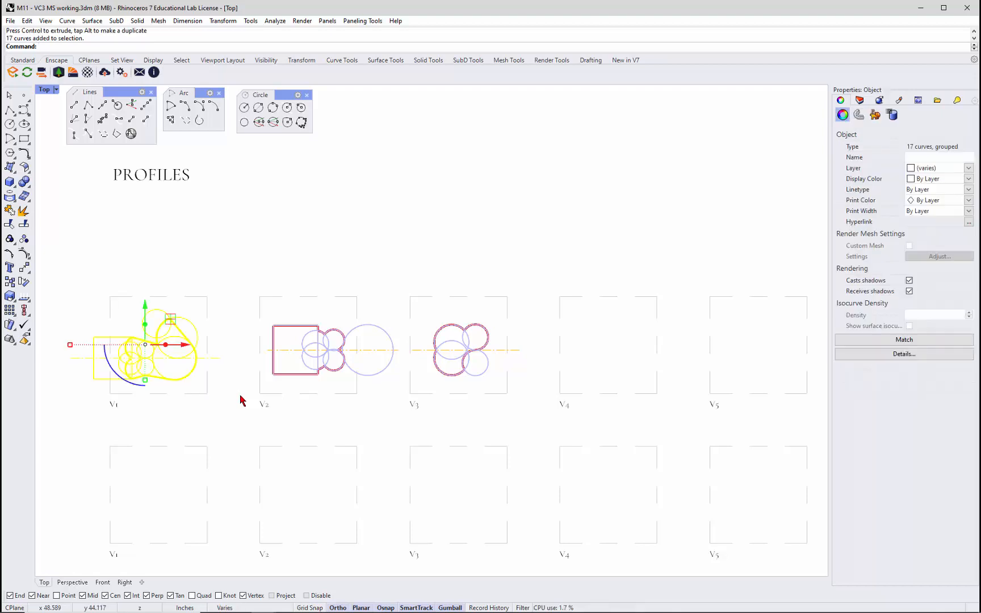
pyautogui.write('ve')
pyautogui.press('Return')
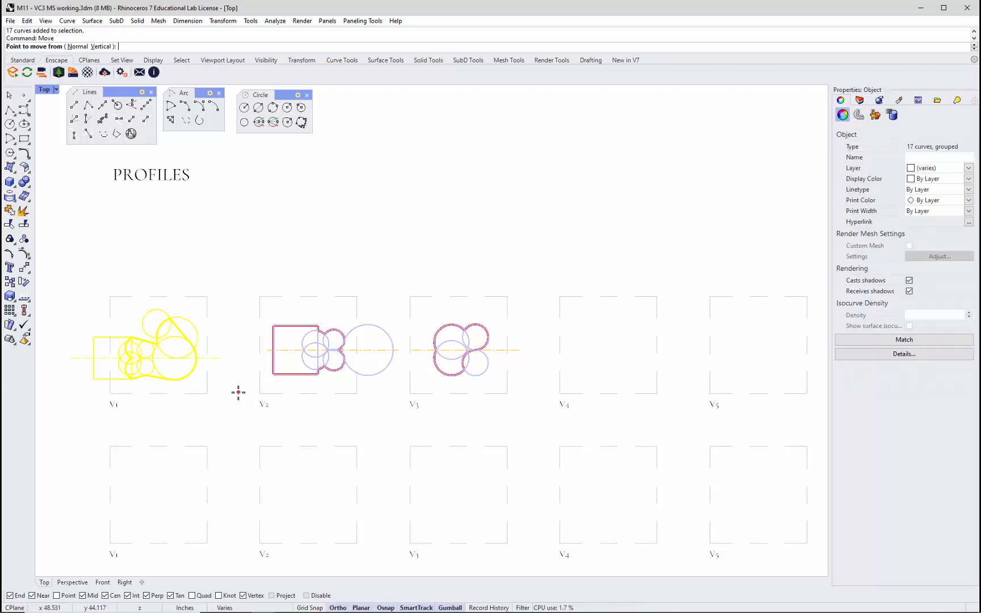
pyautogui.click(220, 357)
pyautogui.scroll(5, 266, 348)
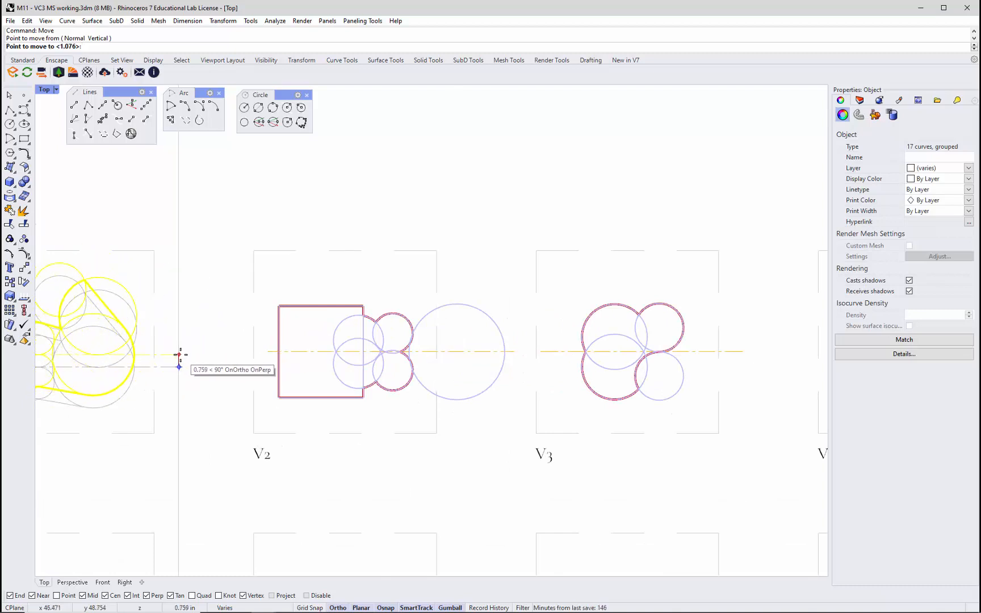
pyautogui.click(268, 353)
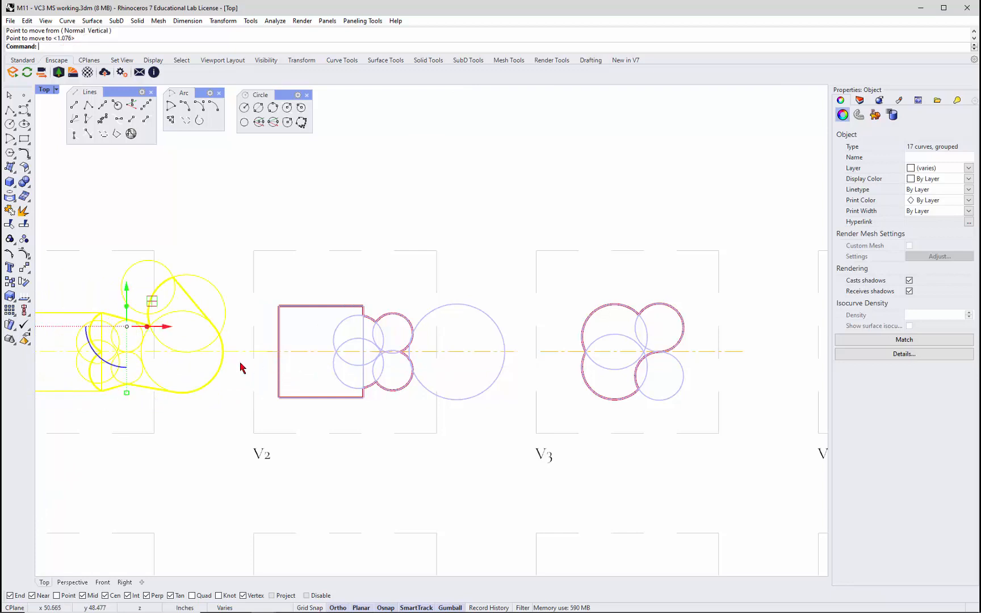
# - Shift the V1 profile group horizontally back into its frame, keeping its centerline level with V2
pyautogui.scroll(-5, 235, 336)
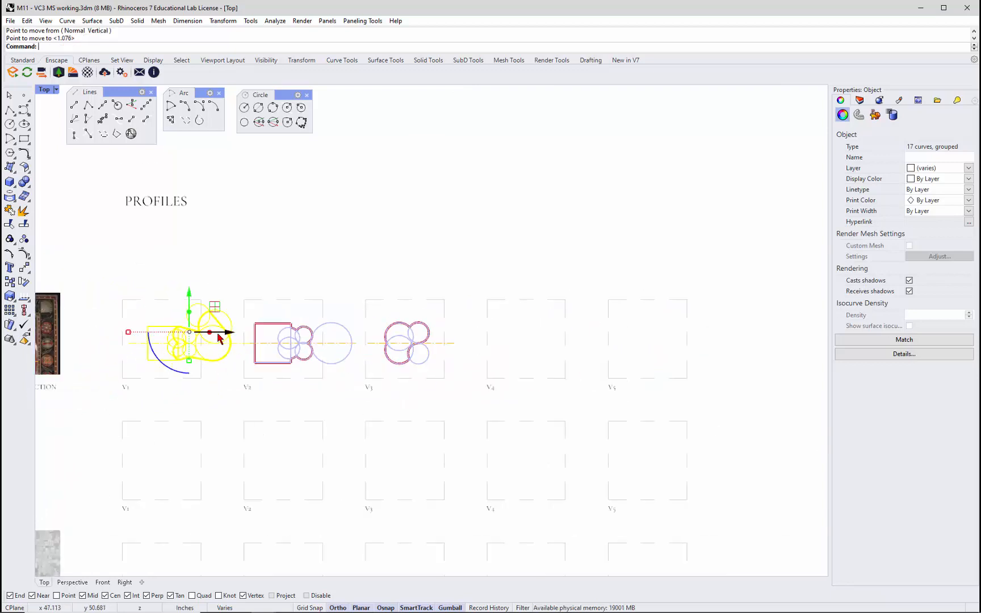
pyautogui.moveTo(188, 333); pyautogui.dragTo(166, 333)
pyautogui.click(236, 378)
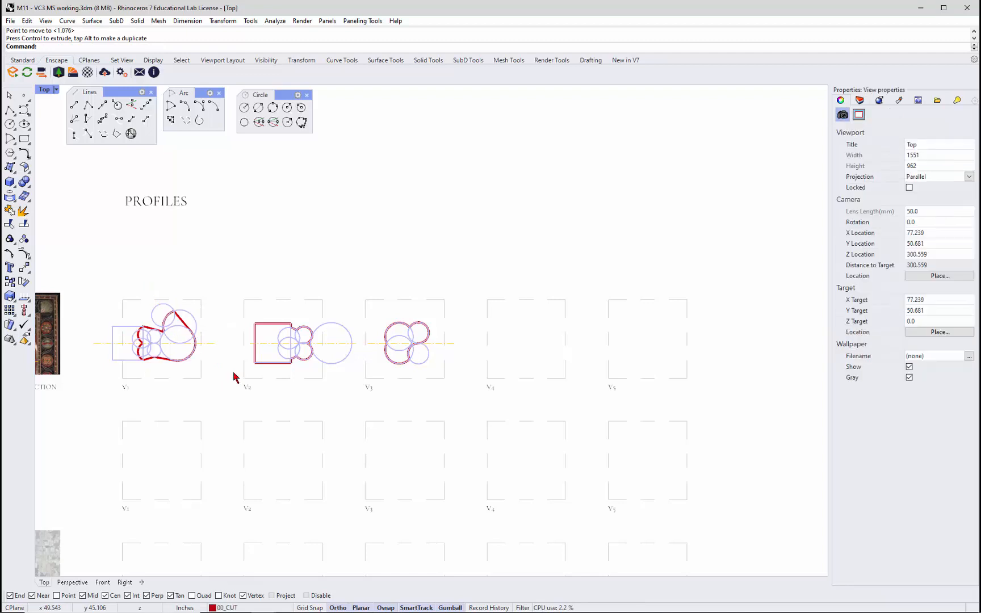
pyautogui.scroll(3, 189, 351)
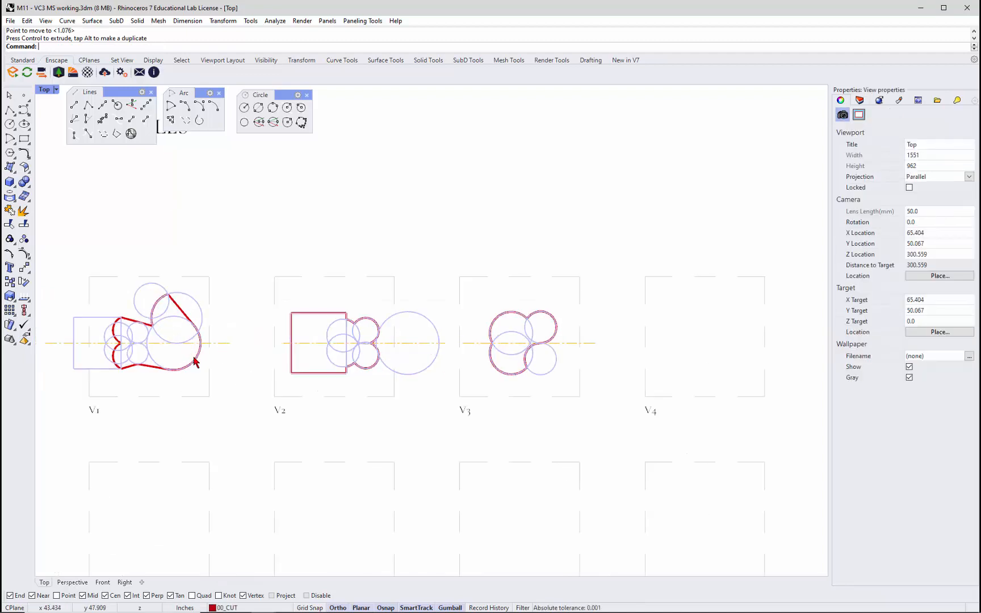
pyautogui.click(194, 371)
pyautogui.moveTo(166, 329); pyautogui.dragTo(170, 328)
pyautogui.click(248, 286)
pyautogui.scroll(-15, 248, 286)
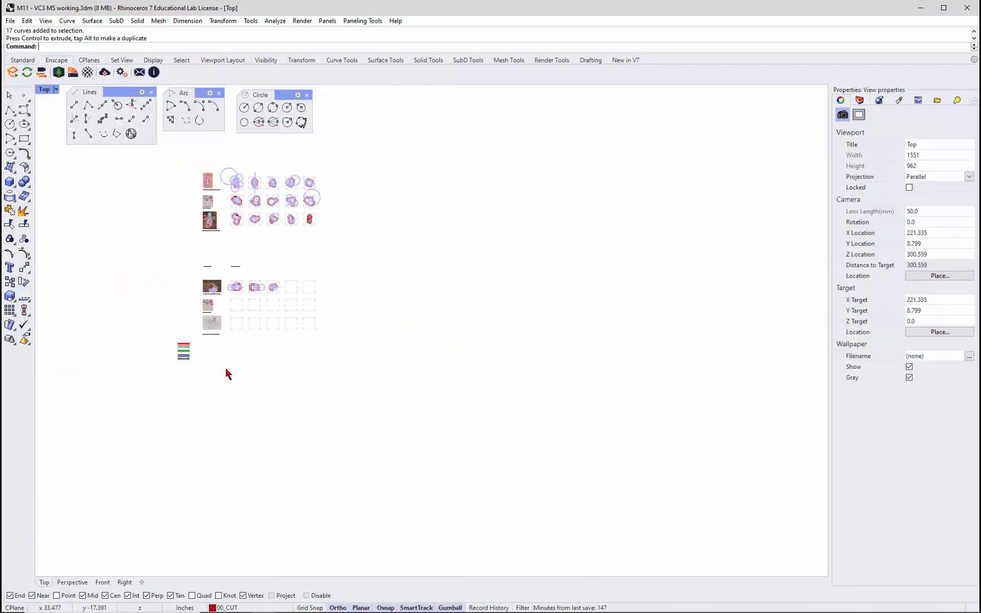
pyautogui.scroll(8, 190, 330)
pyautogui.scroll(8, 302, 311)
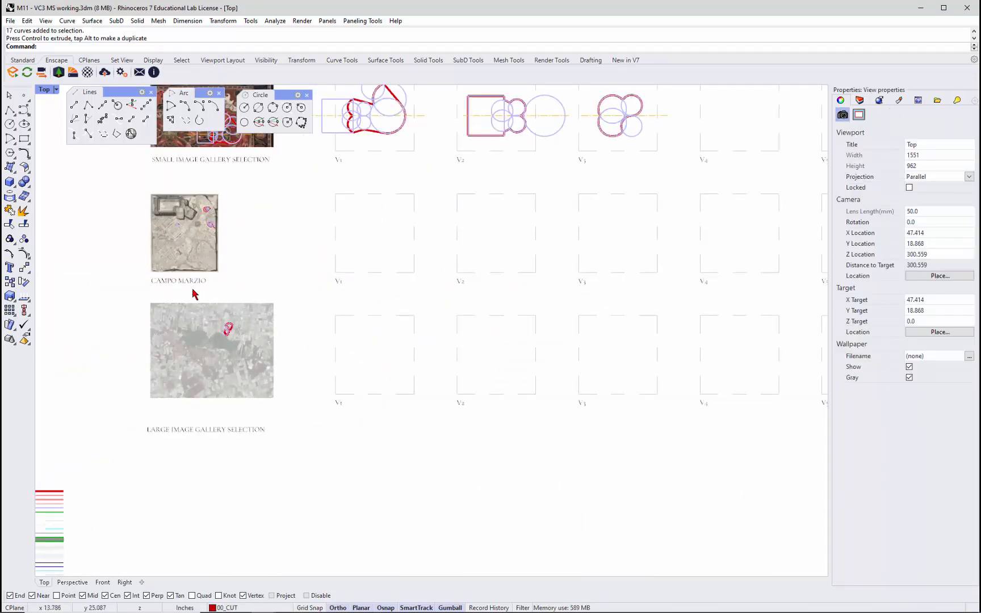
pyautogui.click(170, 281)
pyautogui.moveTo(171, 280); pyautogui.dragTo(273, 323)
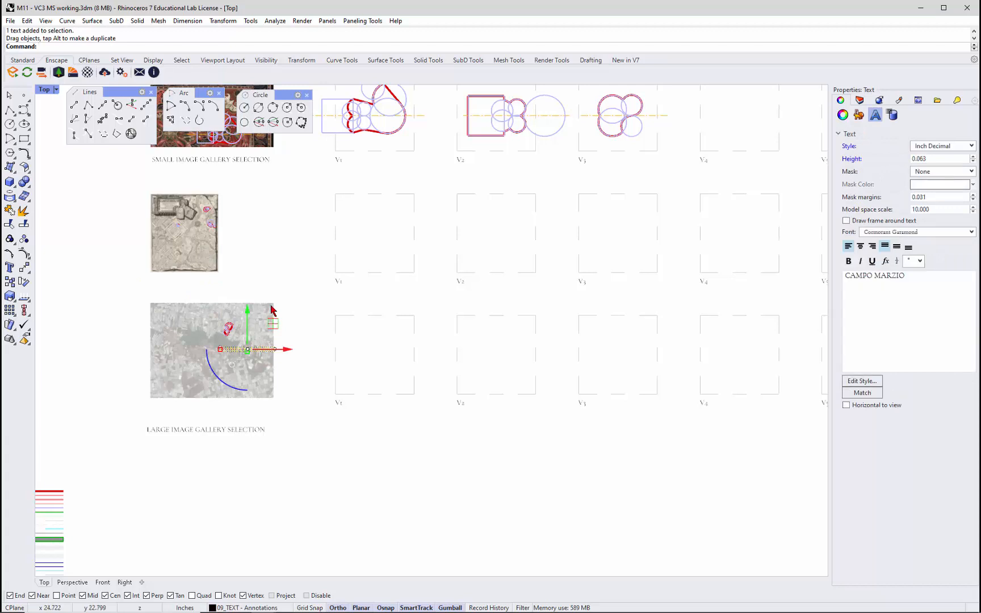
pyautogui.hotkey('ctrl', 'z')
# - Copy the profile curves from the large aerial image into the third row's V1 frame, near its center
pyautogui.scroll(2, 238, 308)
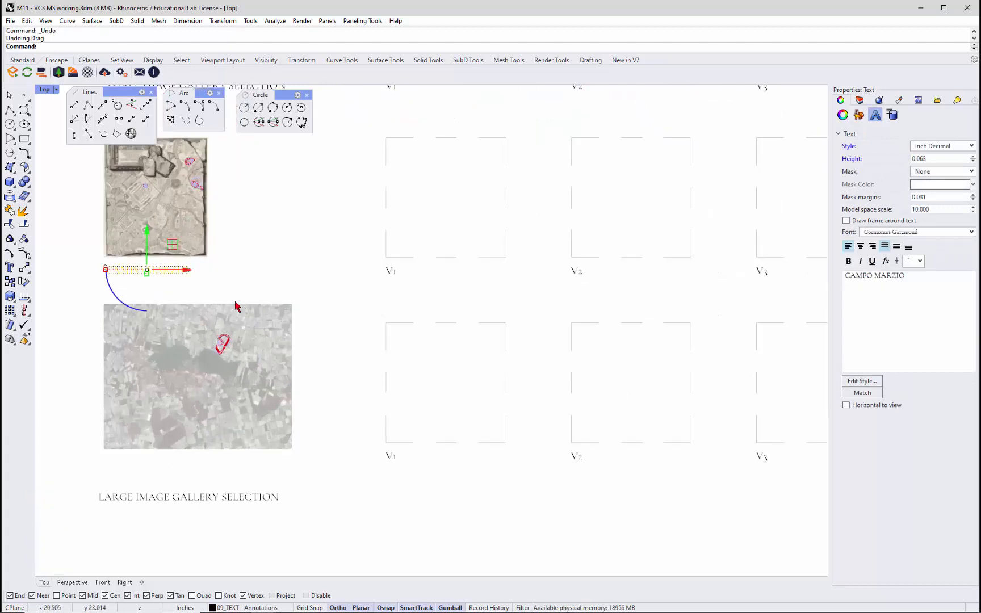
pyautogui.click(189, 291)
pyautogui.moveTo(181, 286); pyautogui.dragTo(288, 390)
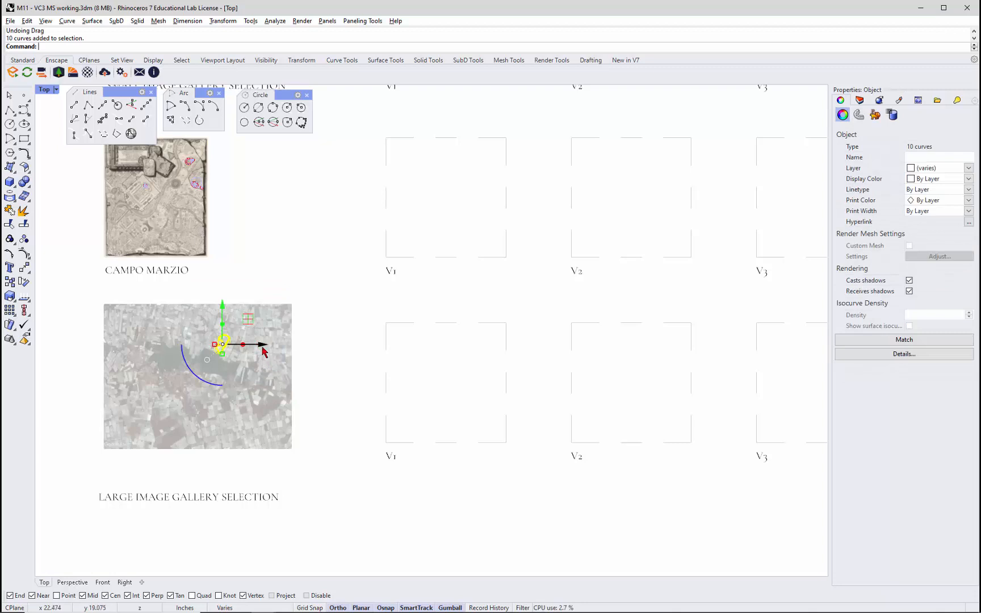
pyautogui.moveTo(263, 349); pyautogui.dragTo(481, 374)
pyautogui.moveTo(443, 310); pyautogui.dragTo(446, 349)
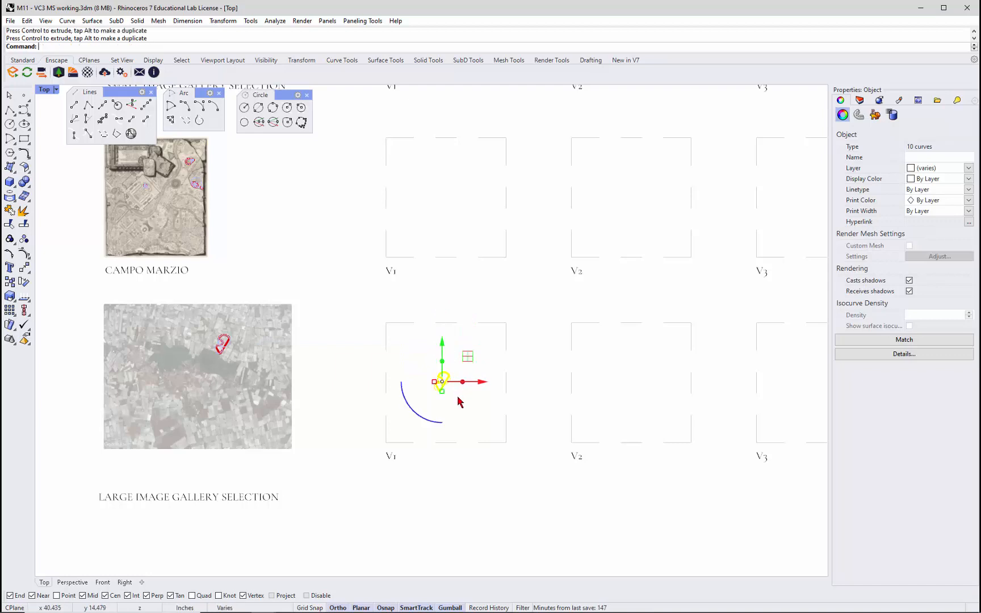
# - Enlarge the copied profile in the third row's V1 frame about 4.5 times in 2D and move it up about 0.57 in
pyautogui.write('Scale2D')
pyautogui.press('Return')
pyautogui.scroll(5, 449, 396)
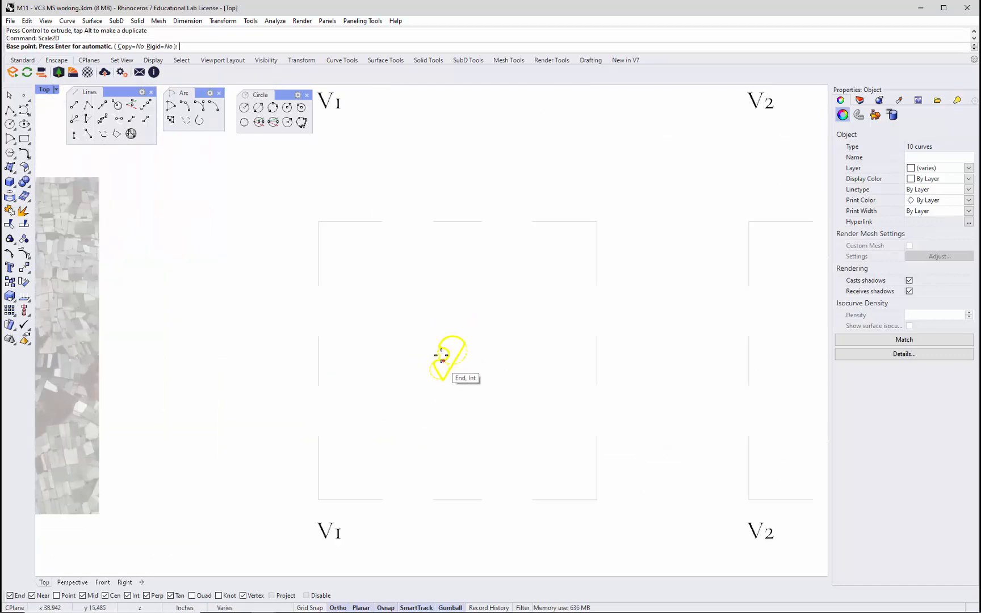
pyautogui.click(449, 353)
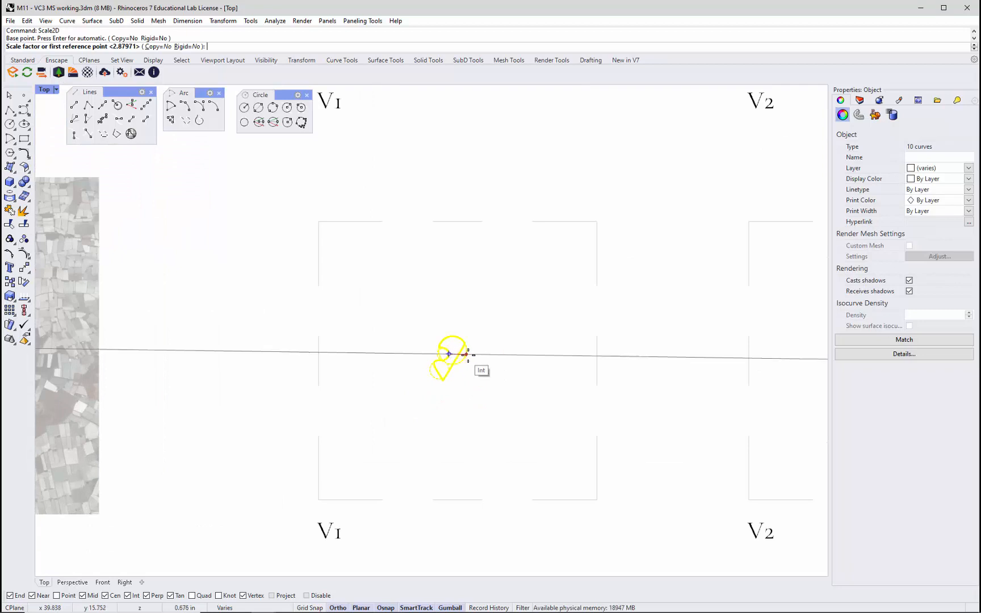
pyautogui.click(468, 354)
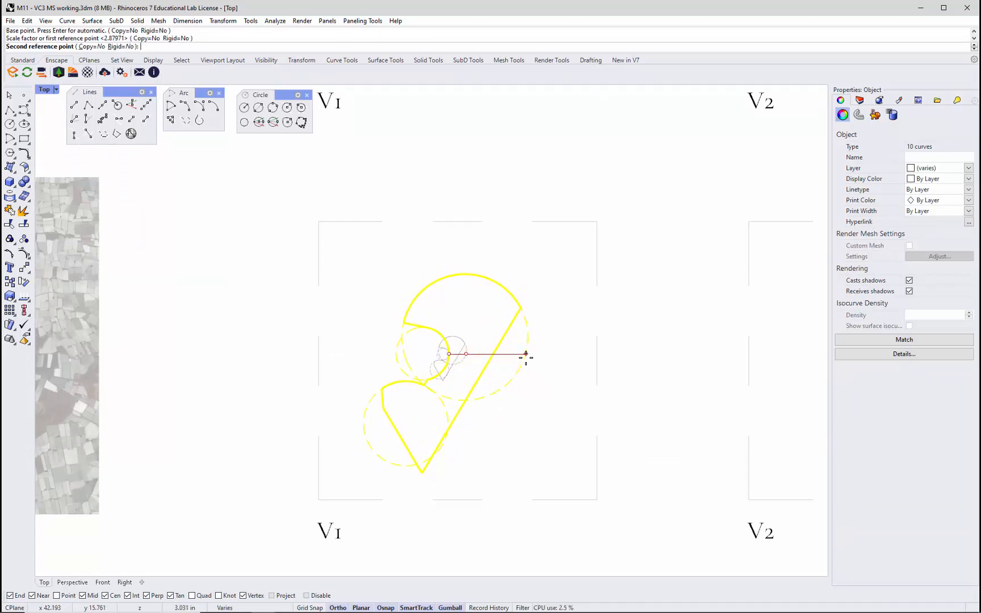
pyautogui.click(524, 354)
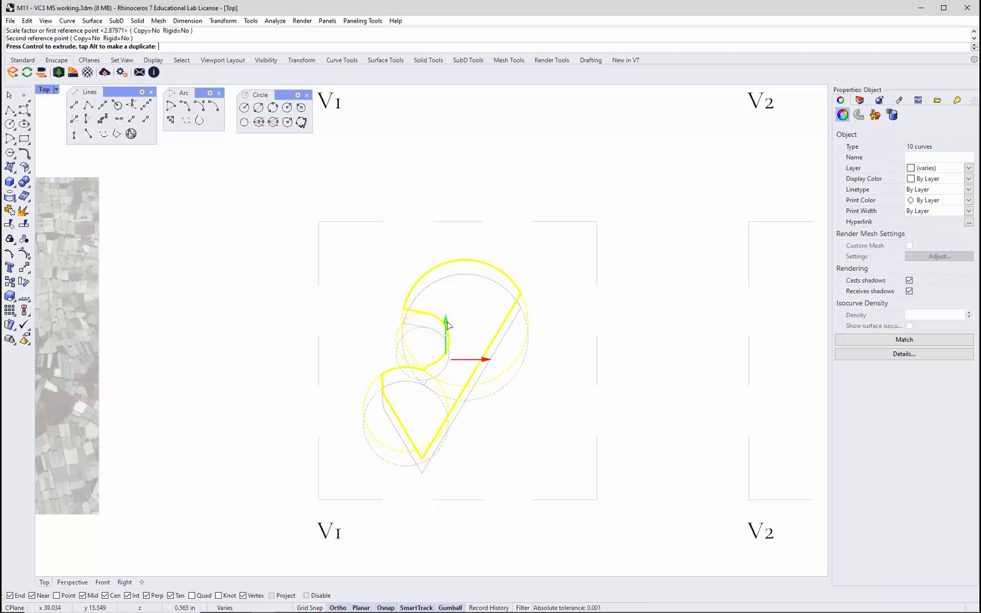
pyautogui.moveTo(448, 341); pyautogui.dragTo(448, 327)
pyautogui.click(538, 369)
pyautogui.scroll(-5, 464, 365)
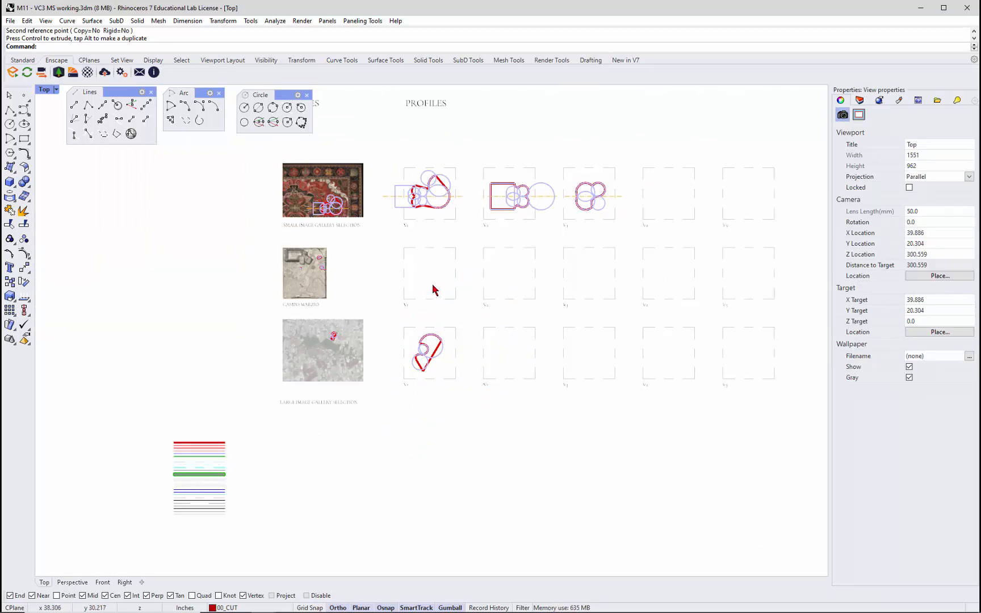
pyautogui.scroll(2, 588, 243)
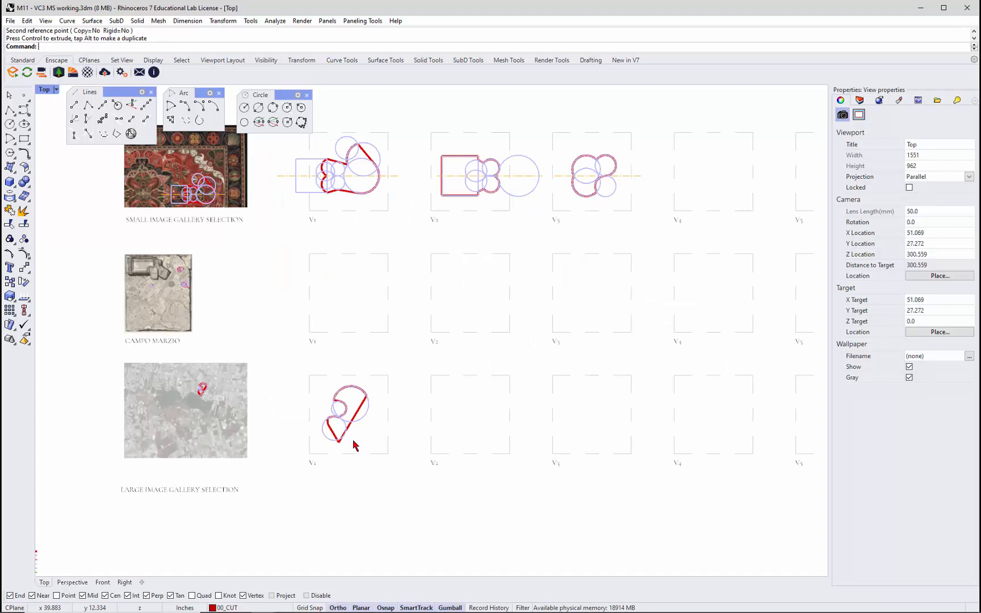
pyautogui.scroll(2, 353, 444)
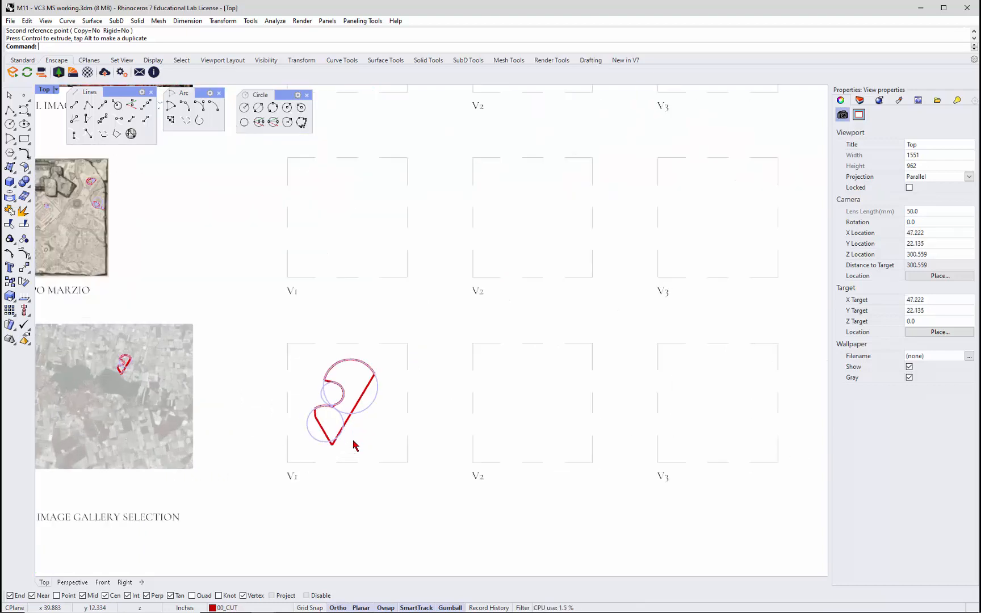
pyautogui.scroll(4, 353, 444)
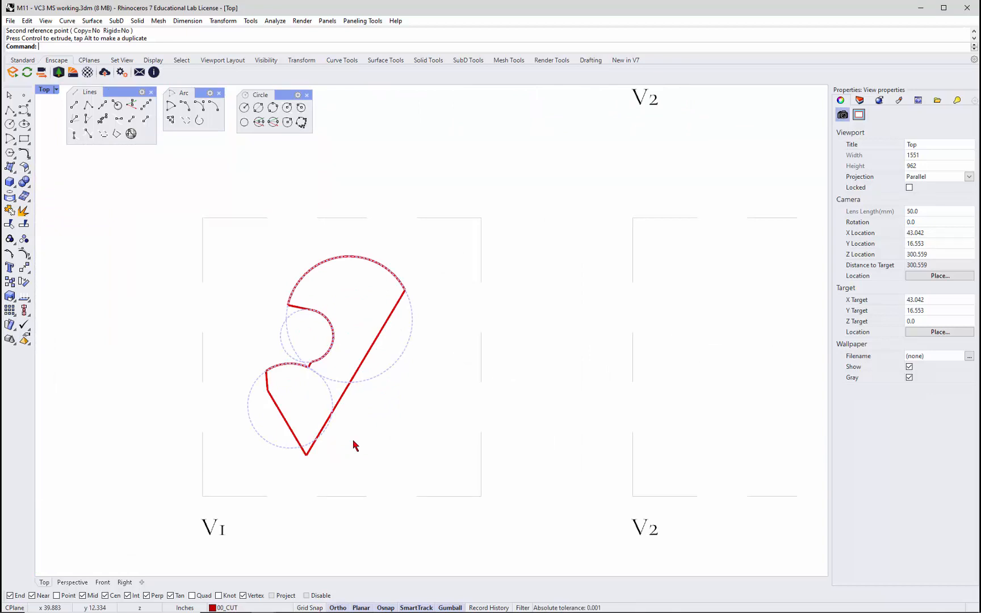
pyautogui.scroll(-3, 353, 444)
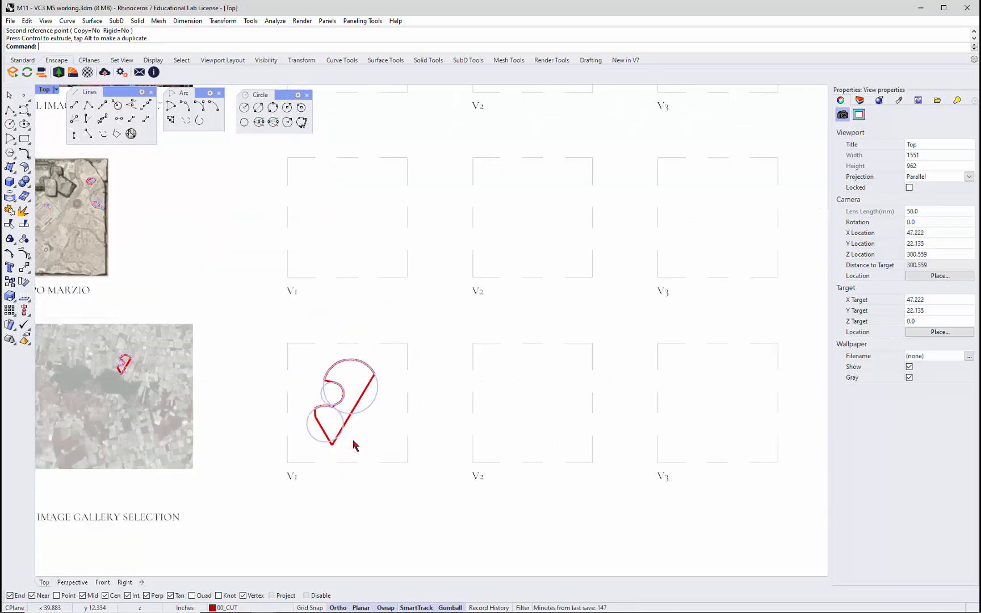
pyautogui.scroll(-2, 353, 445)
pyautogui.scroll(-2, 353, 444)
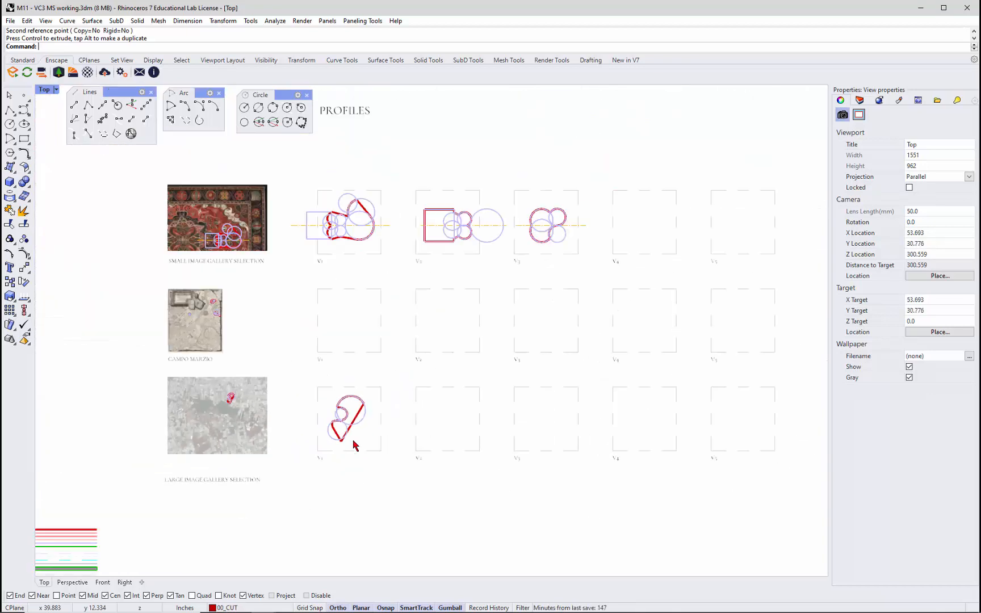
pyautogui.scroll(5, 353, 445)
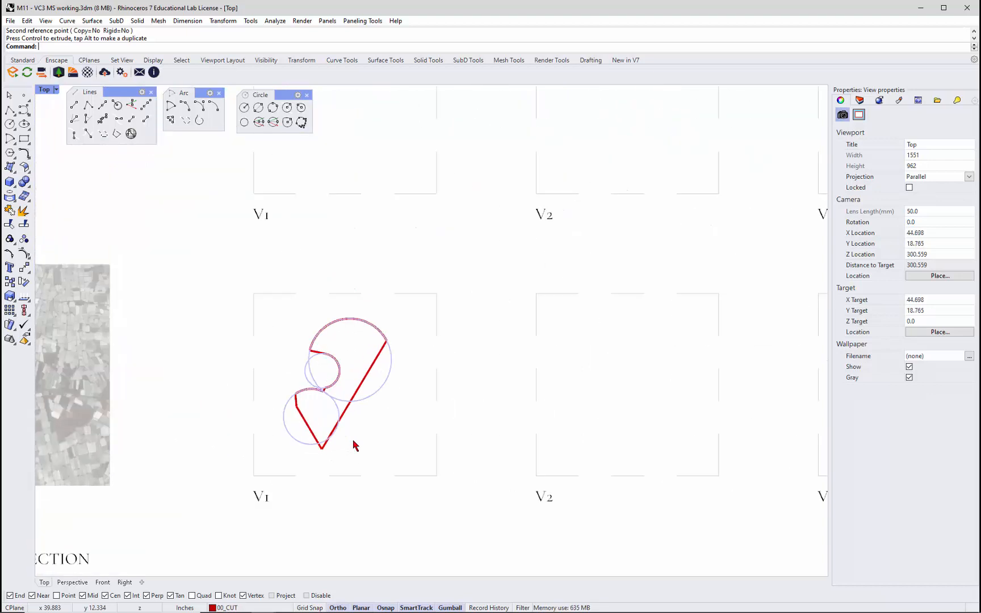
# - Make 03_THIN - Centers the current layer
pyautogui.click(859, 100)
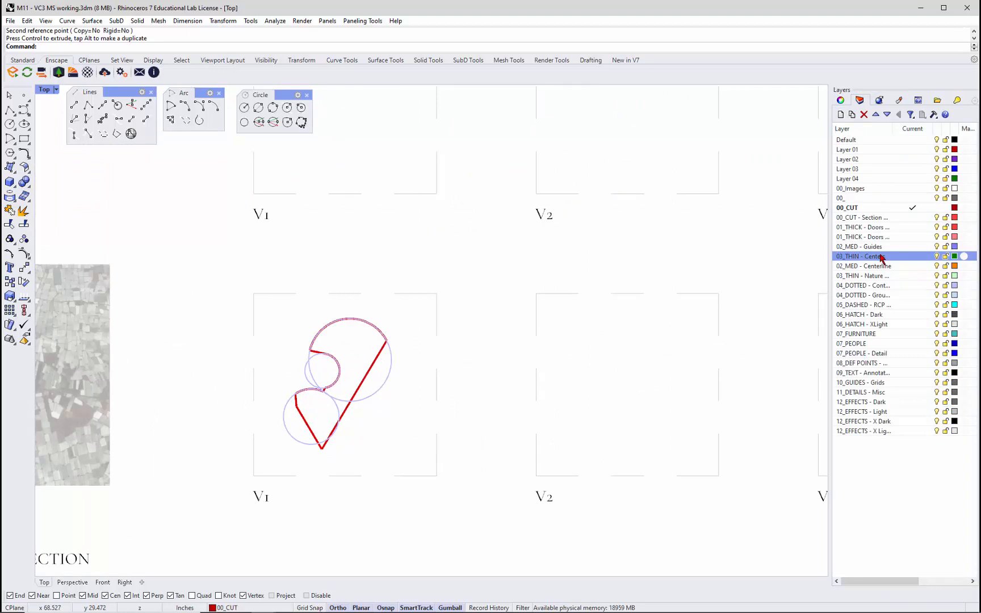
pyautogui.click(877, 257)
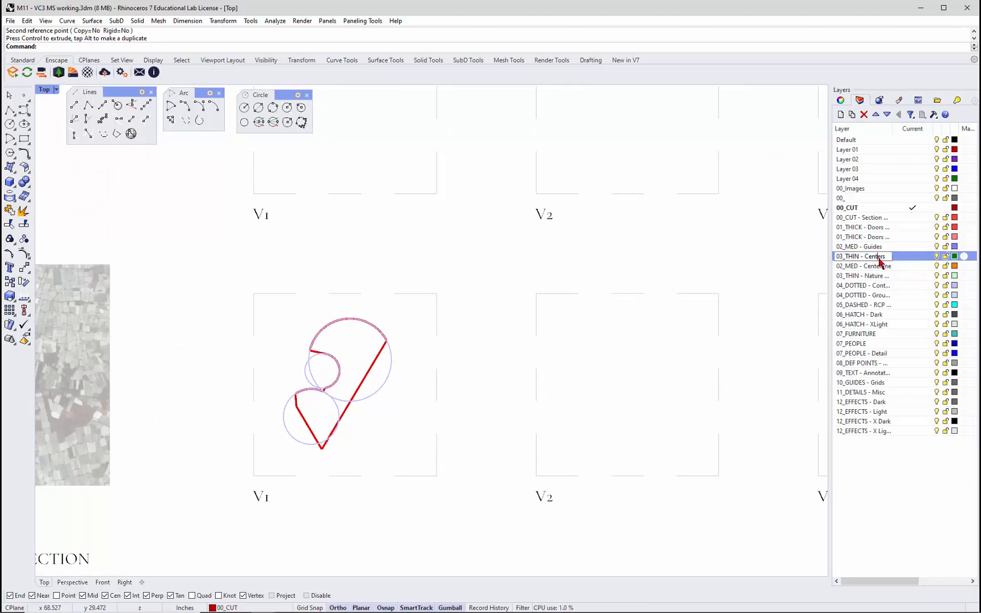
pyautogui.click(919, 259)
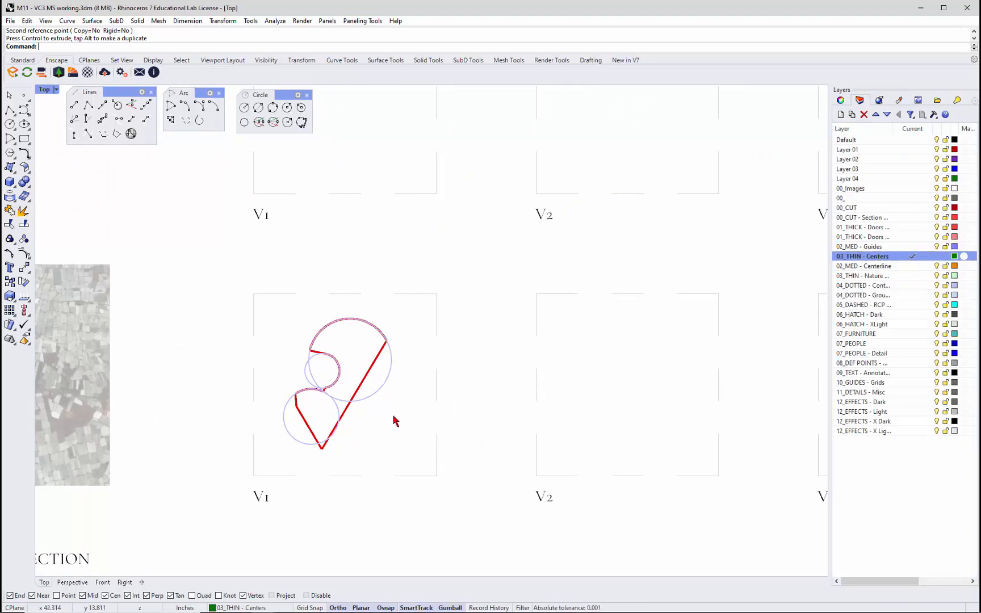
# - Draw a horizontal 0.25 in line in the empty area beside the third row's V1 profile
pyautogui.scroll(6, 394, 415)
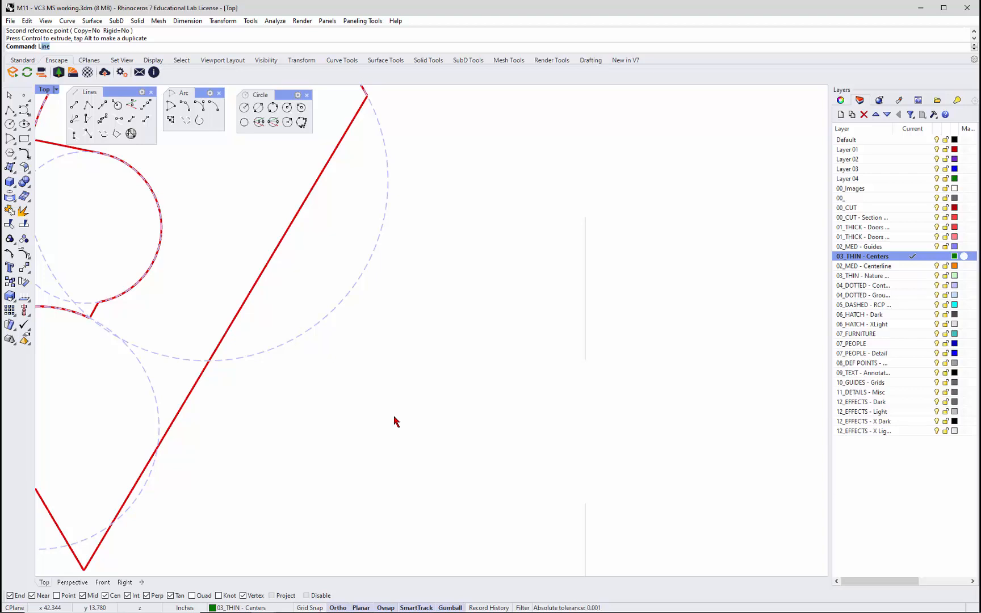
pyautogui.press('Return')
pyautogui.click(376, 415)
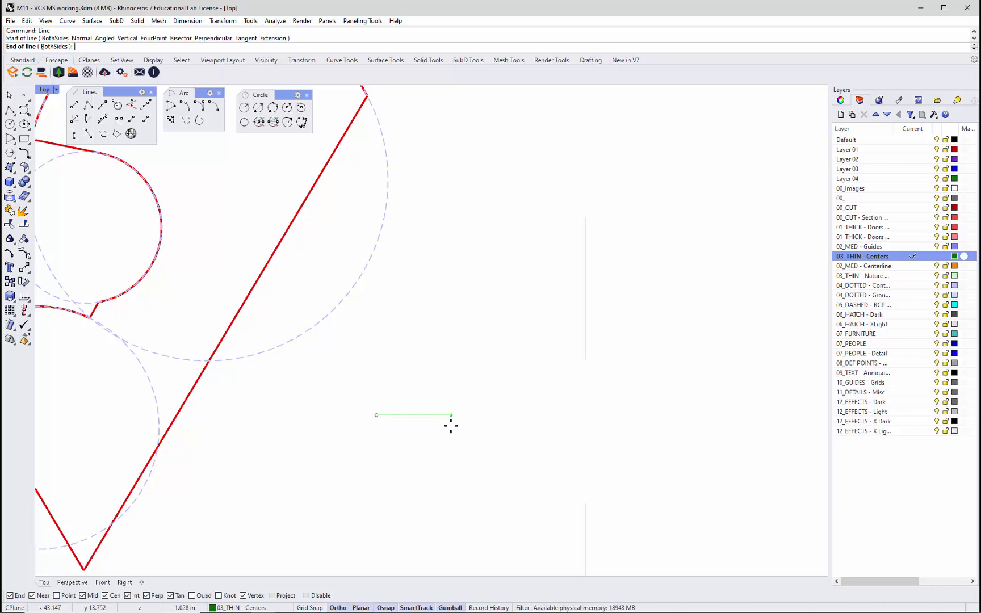
pyautogui.write('.2')
pyautogui.press('Return')
pyautogui.write('5')
pyautogui.press('Return')
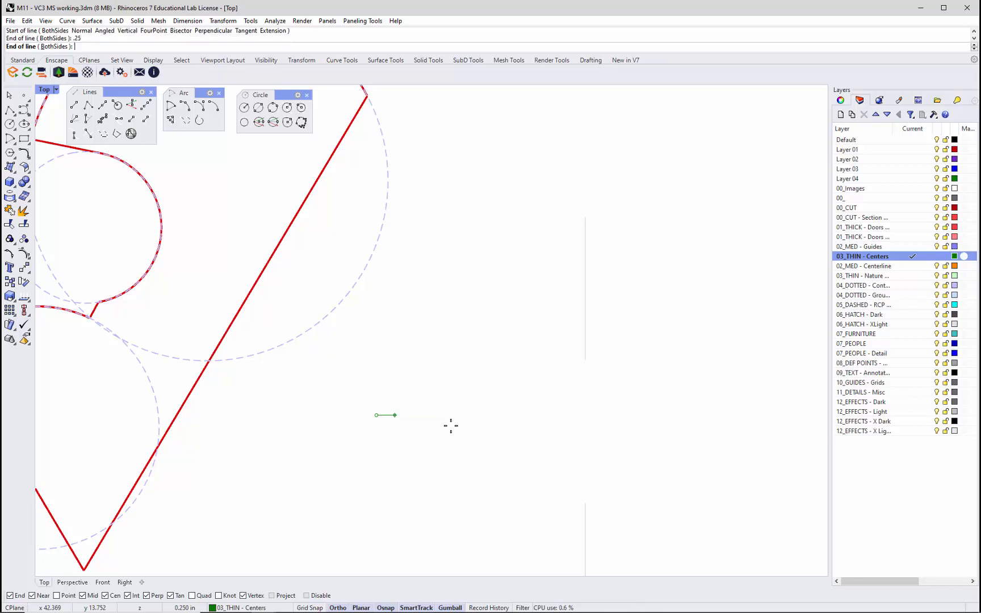
pyautogui.click(451, 426)
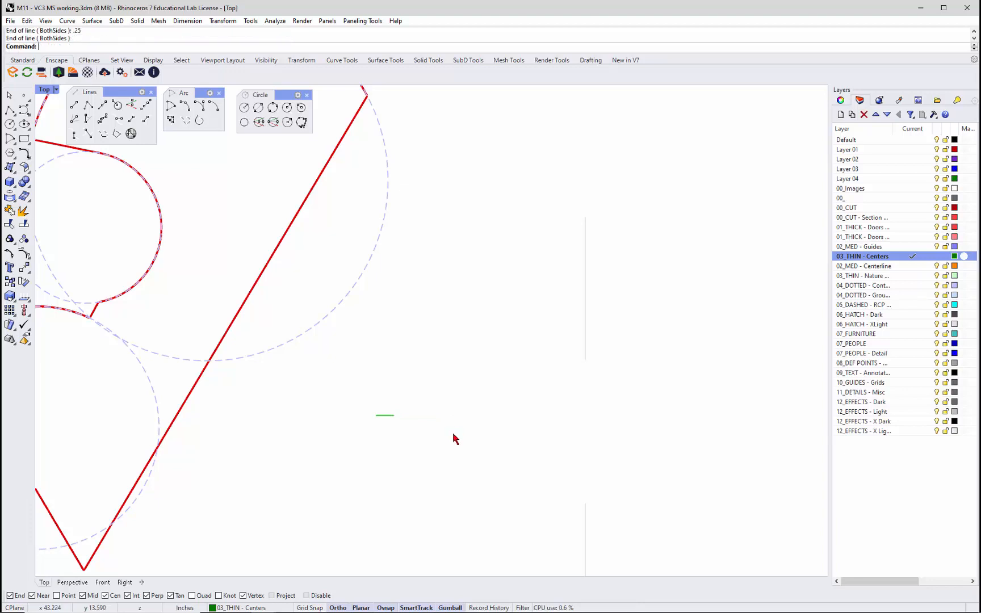
# - Mirror the short line across a 45° axis through its midpoint, keeping the original, to form a cross
pyautogui.click(386, 419)
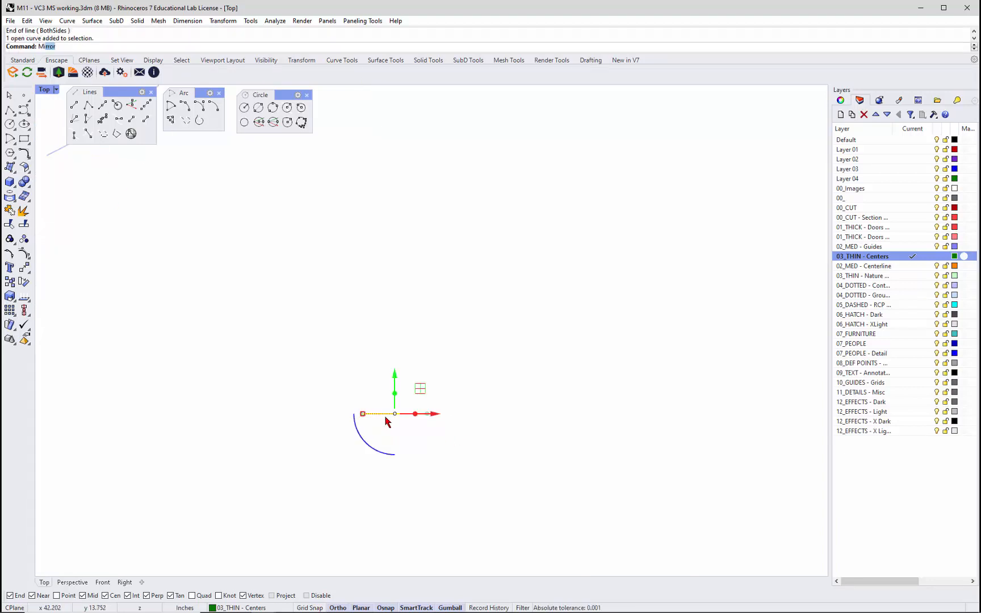
pyautogui.write('Mi')
pyautogui.press('Return')
pyautogui.click(395, 413)
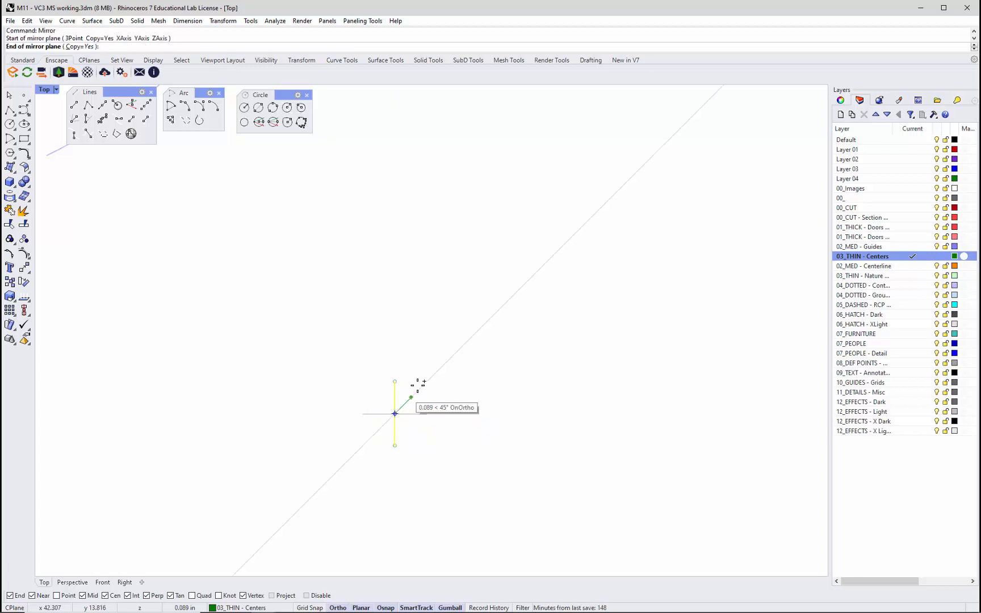
pyautogui.click(418, 385)
# - Group the two crossing lines into one center mark
pyautogui.moveTo(286, 339); pyautogui.dragTo(495, 488)
pyautogui.write('g')
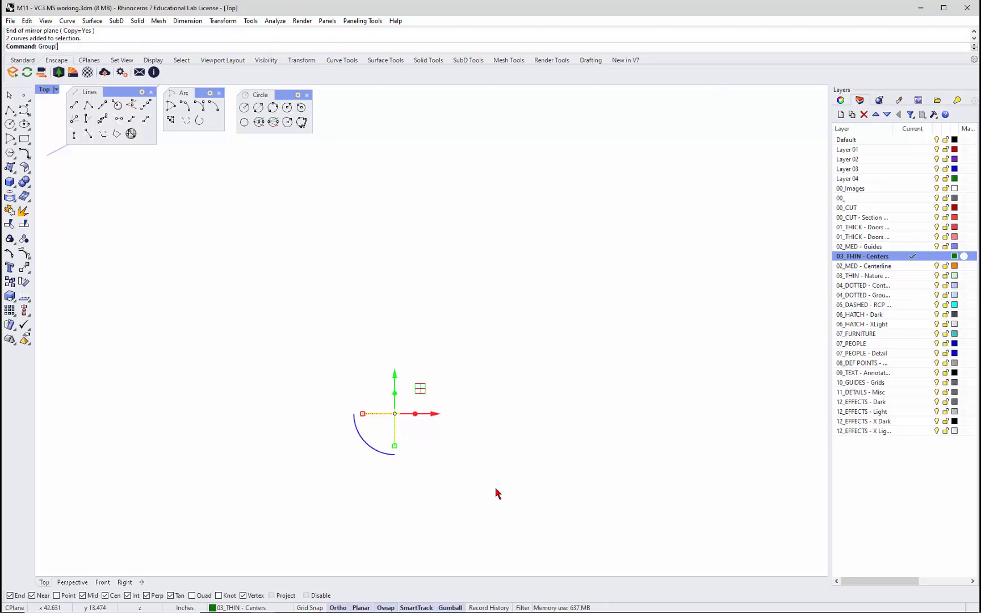
pyautogui.write('r')
pyautogui.press('Return')
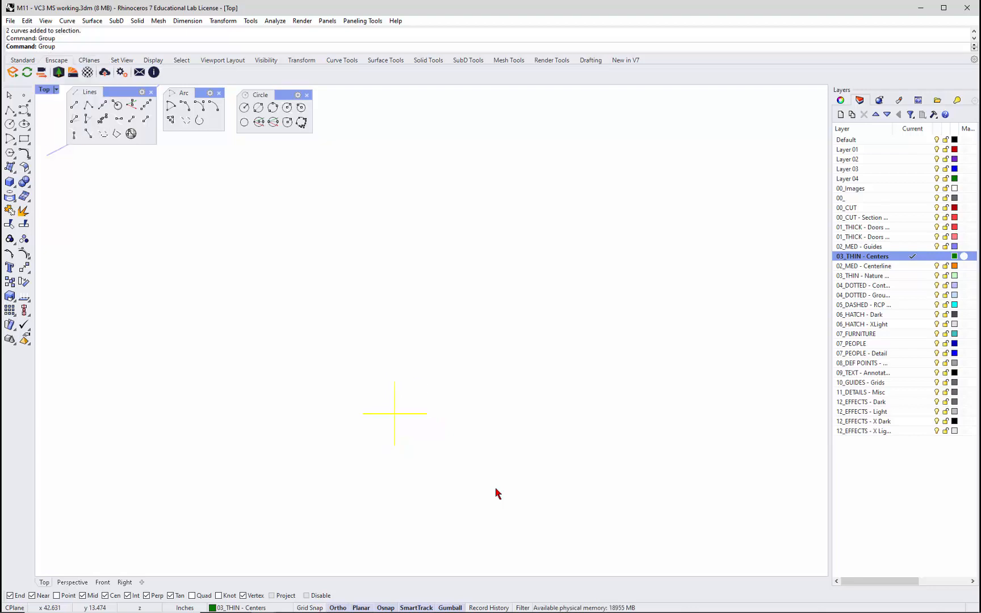
pyautogui.press('Escape')
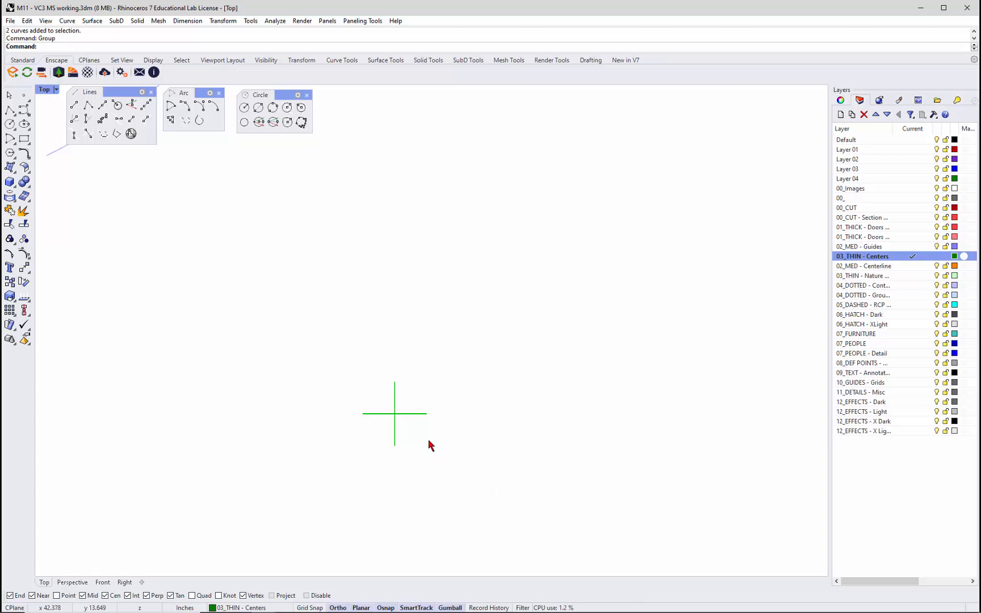
# - Copy the center mark by its intersection onto the centers of the three guide circles in the third row's V1 profile
pyautogui.click(416, 419)
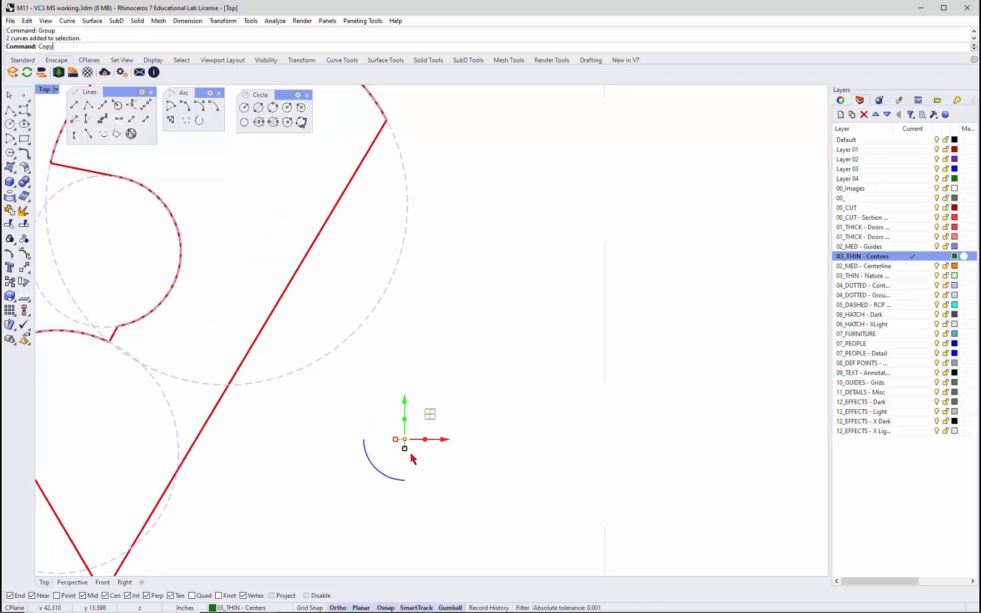
pyautogui.press('Return')
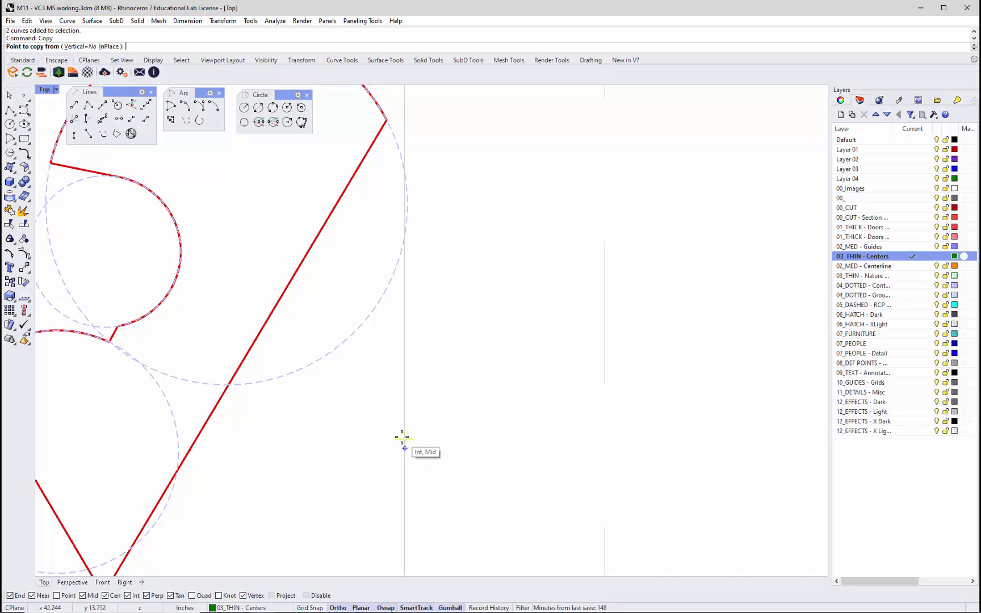
pyautogui.click(401, 438)
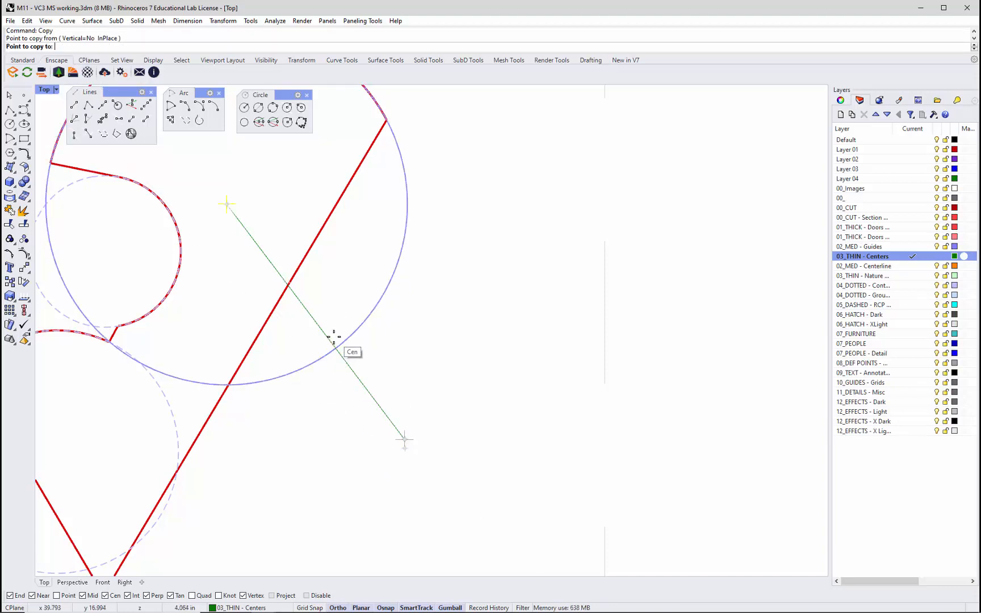
pyautogui.click(334, 336)
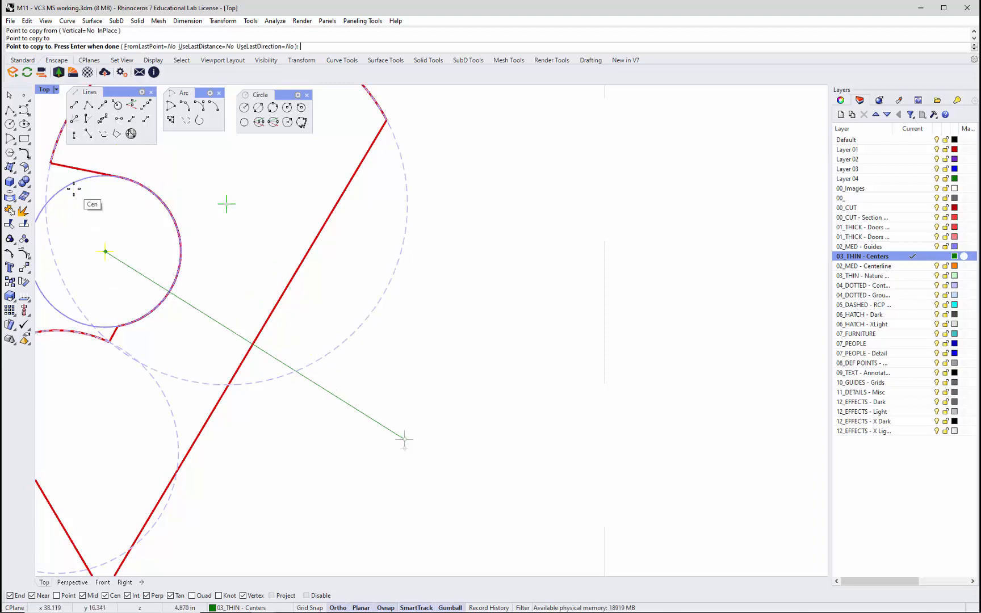
pyautogui.click(130, 255)
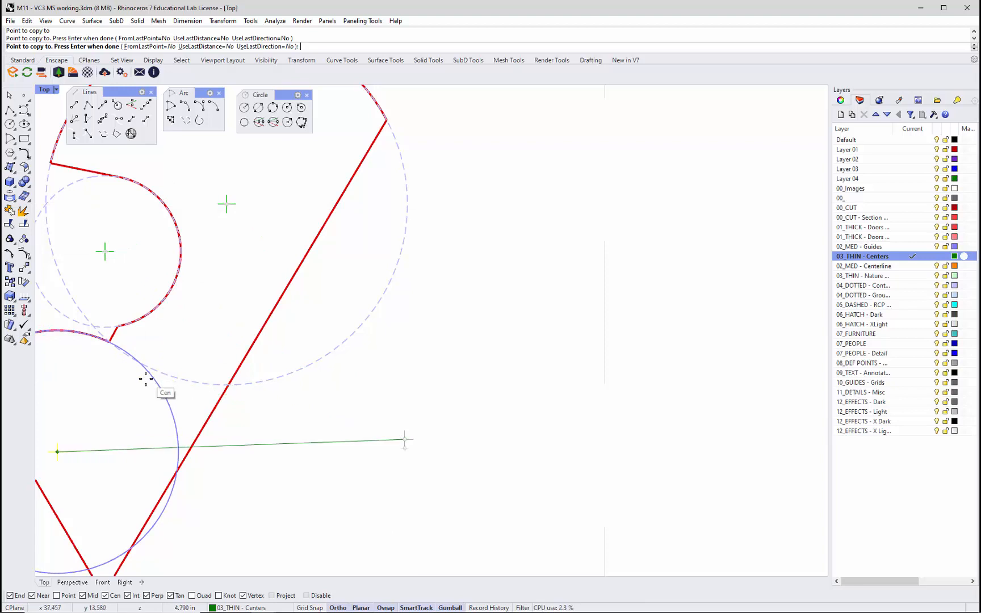
pyautogui.click(146, 379)
# - Place center mark copies on five guide circles of the first row's V1 profile: two lower-left, the large one, and the two above it
pyautogui.scroll(-6, 313, 381)
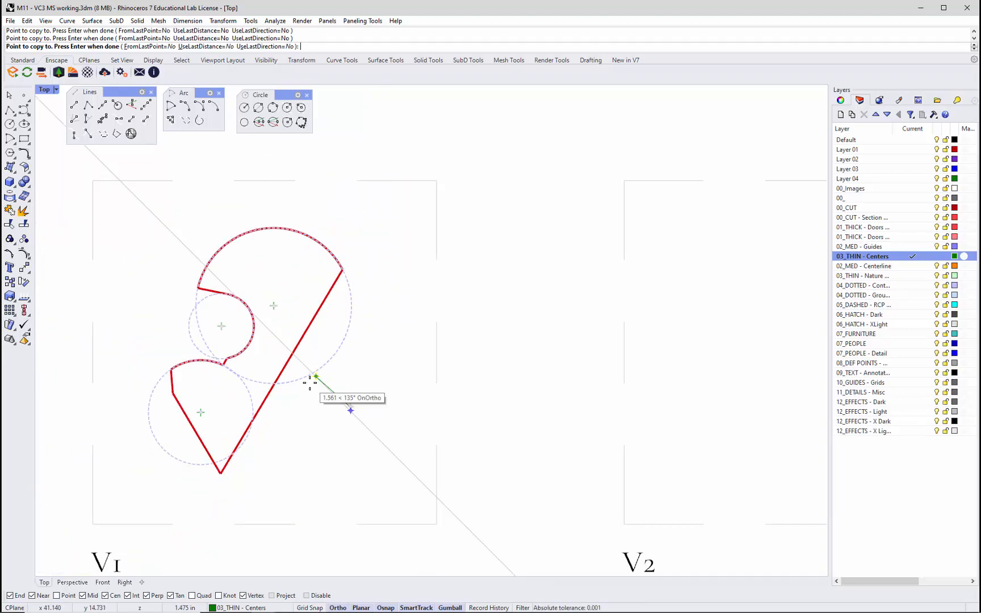
pyautogui.scroll(-12, 286, 405)
pyautogui.scroll(16, 290, 201)
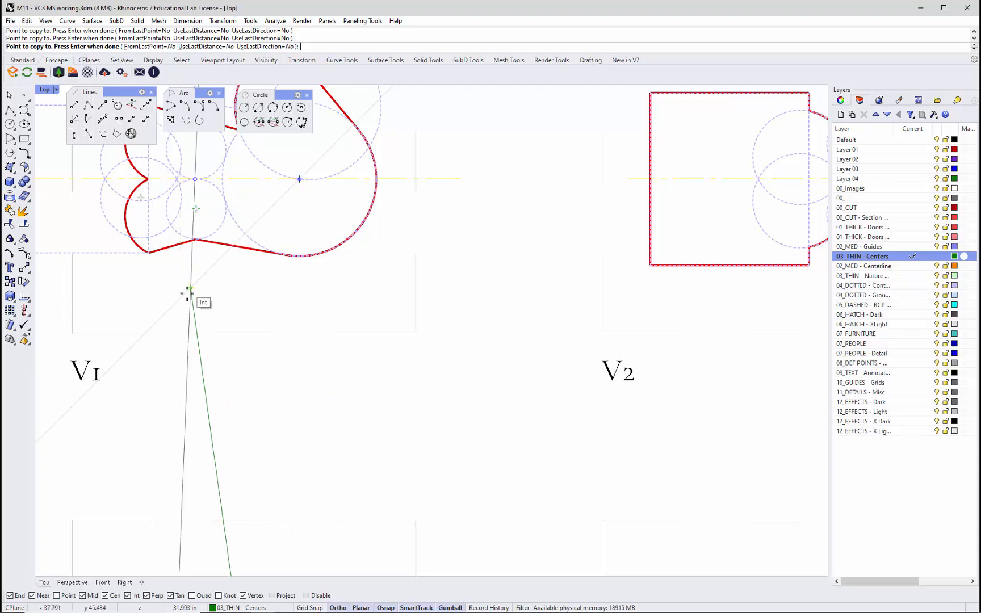
pyautogui.scroll(-4, 187, 292)
pyautogui.scroll(2, 190, 295)
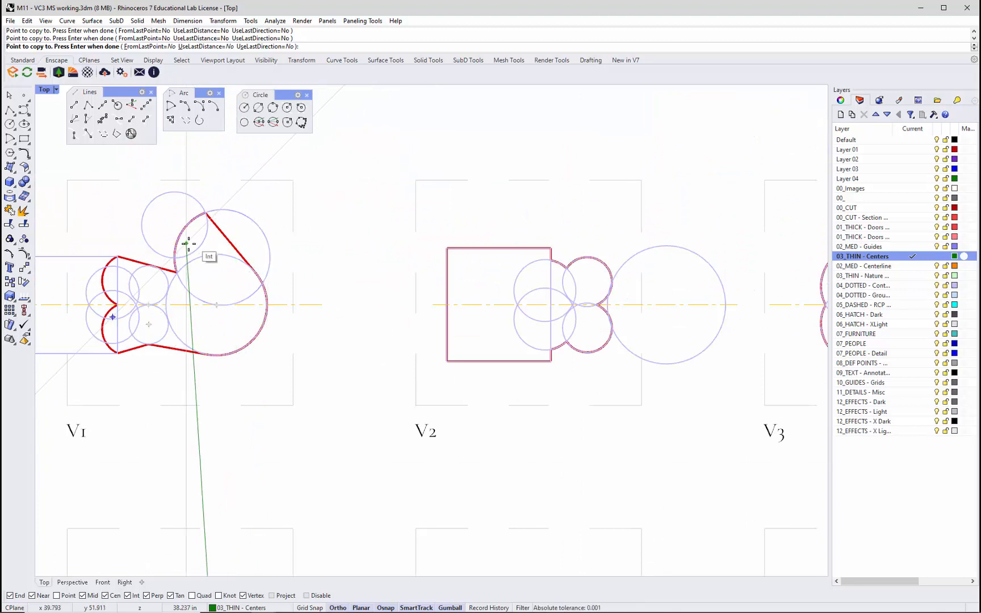
pyautogui.scroll(3, 190, 235)
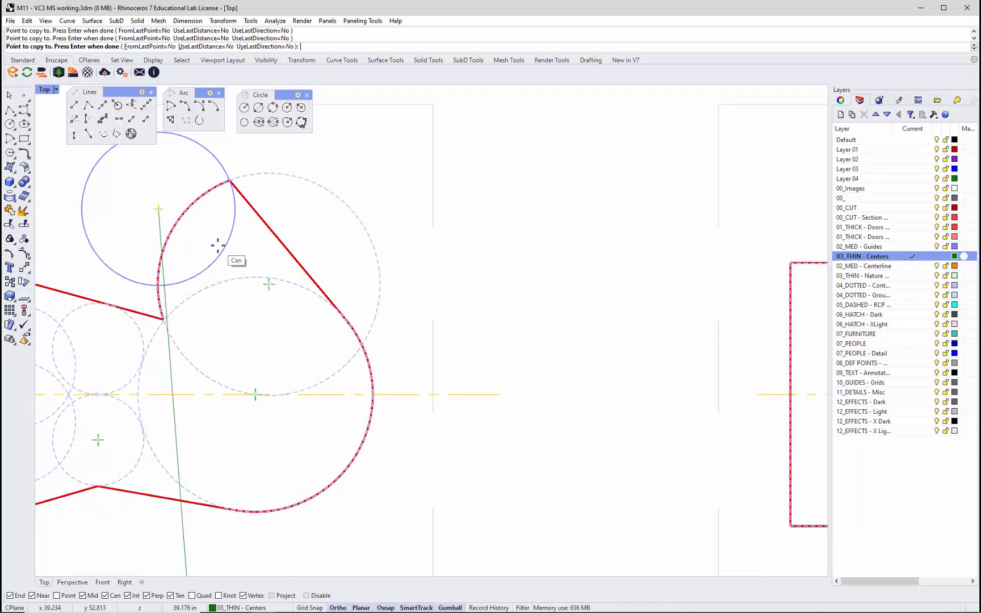
# - Place center mark copies on three guide circles of the first row's V2 profile: the large one, the lower small one, and the lower overlapping one
pyautogui.scroll(-3, 224, 239)
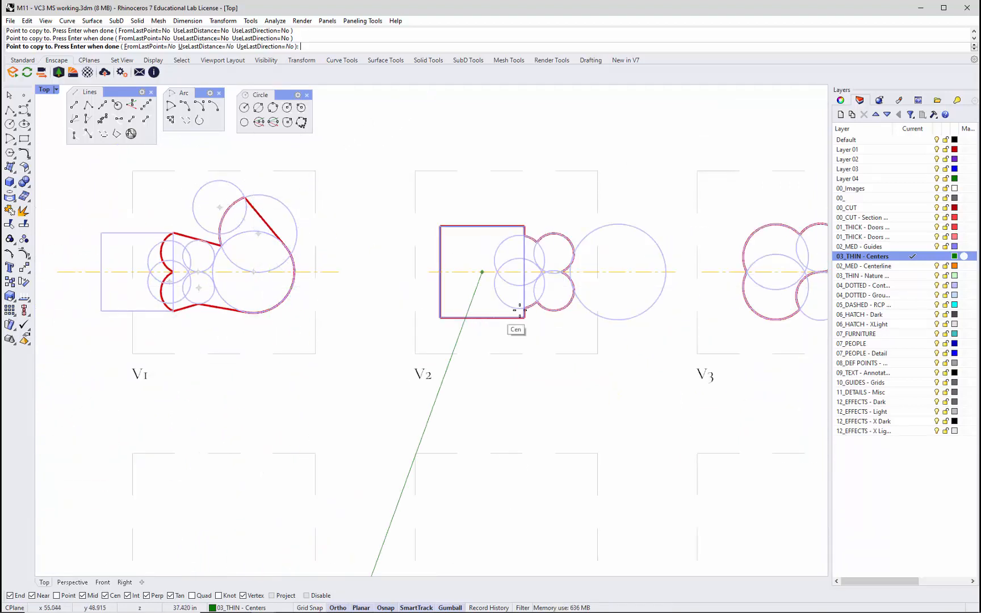
pyautogui.scroll(3, 617, 313)
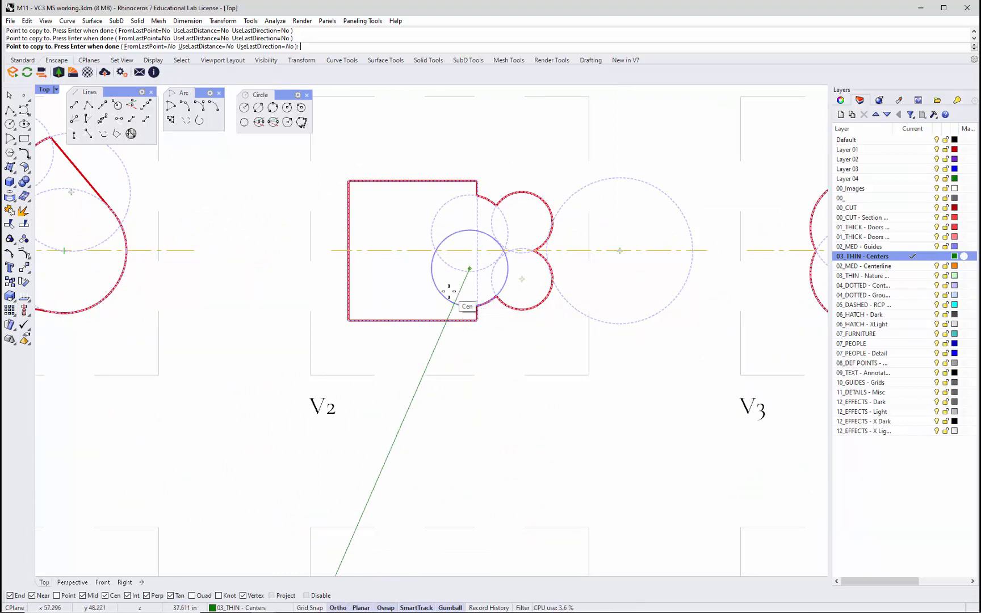
pyautogui.scroll(-4, 427, 264)
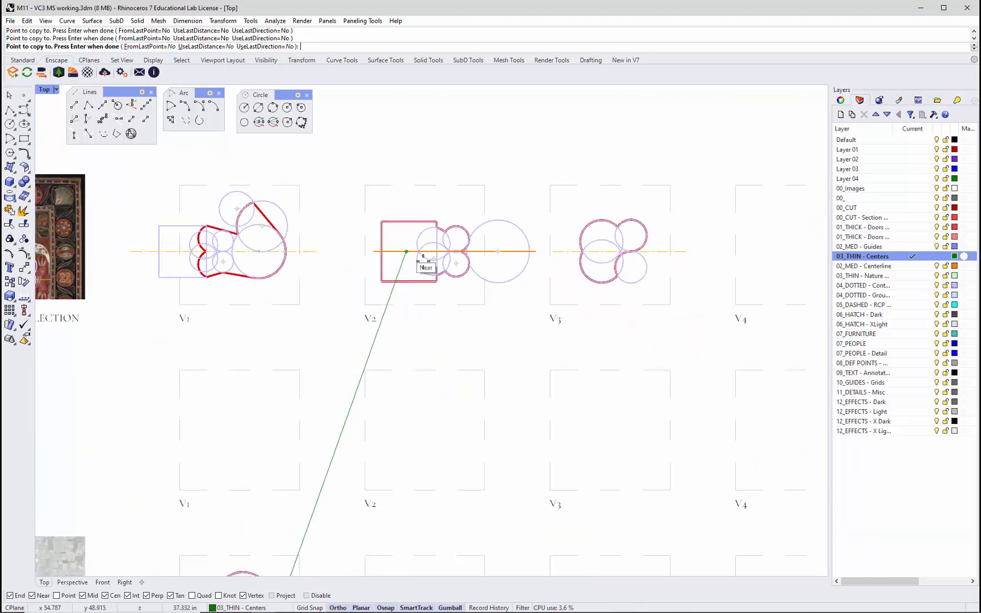
# - Place center mark copies on the lower-left and lower-right guide circles of the first row's V3 profile and finish copying
pyautogui.scroll(3, 577, 272)
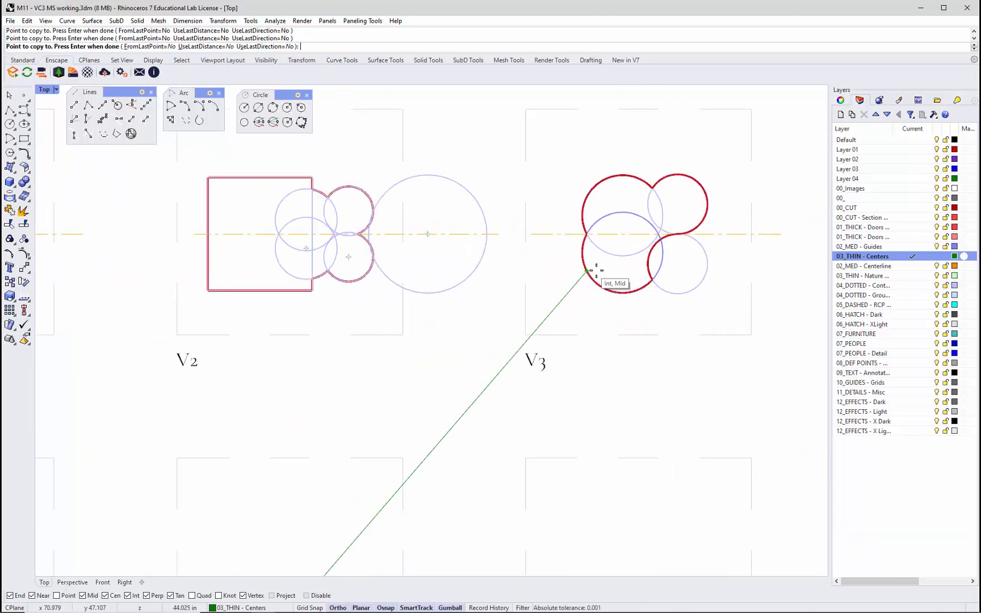
pyautogui.scroll(3, 657, 263)
pyautogui.click(652, 277)
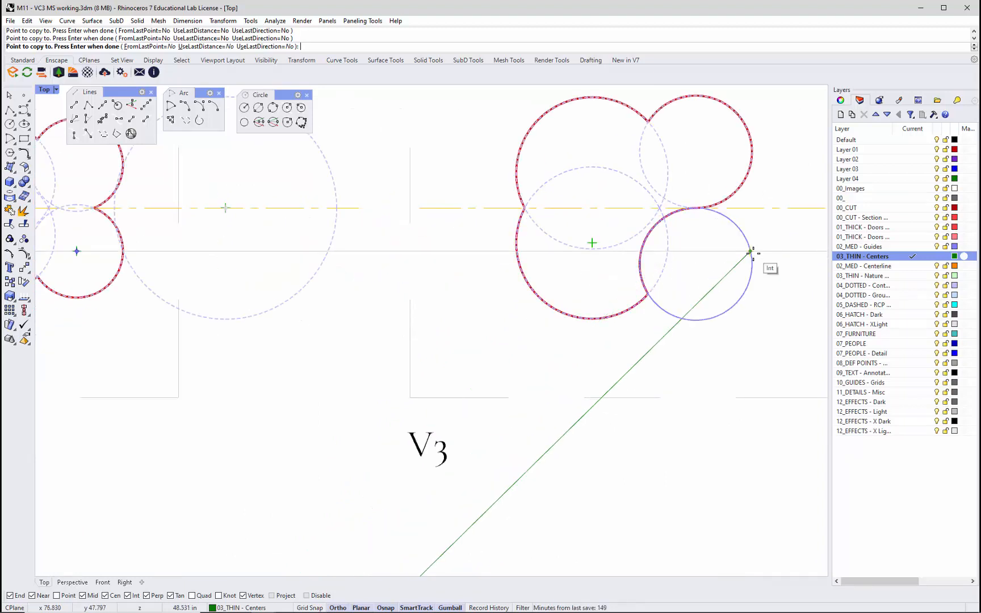
pyautogui.click(742, 270)
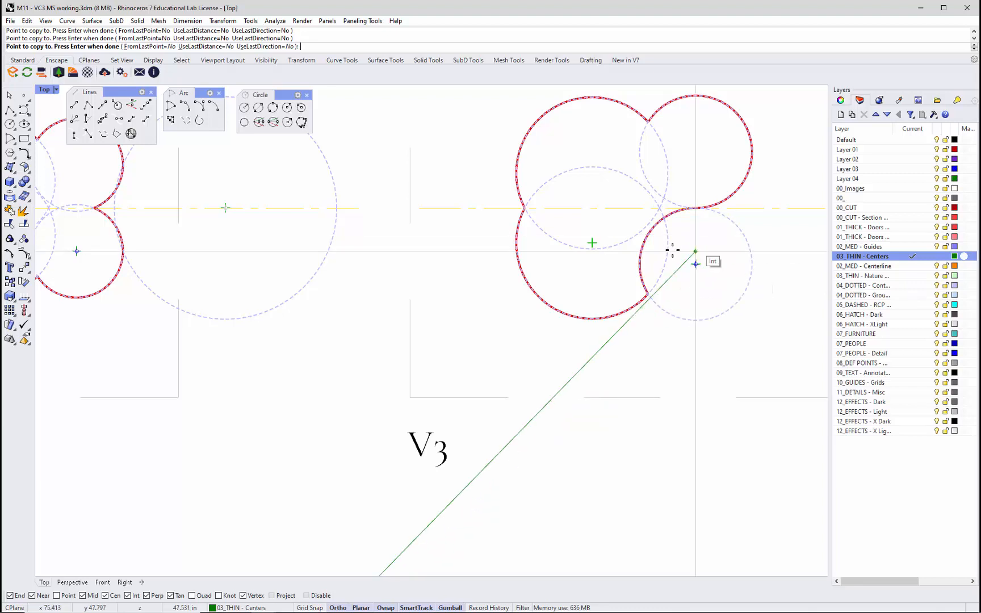
pyautogui.press('Return')
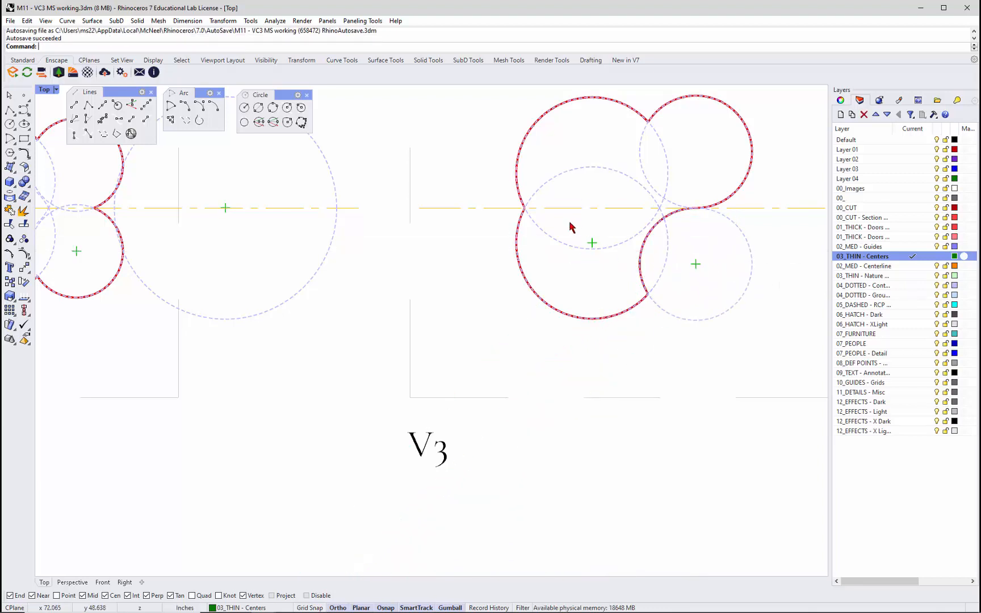
pyautogui.moveTo(565, 218); pyautogui.dragTo(724, 298)
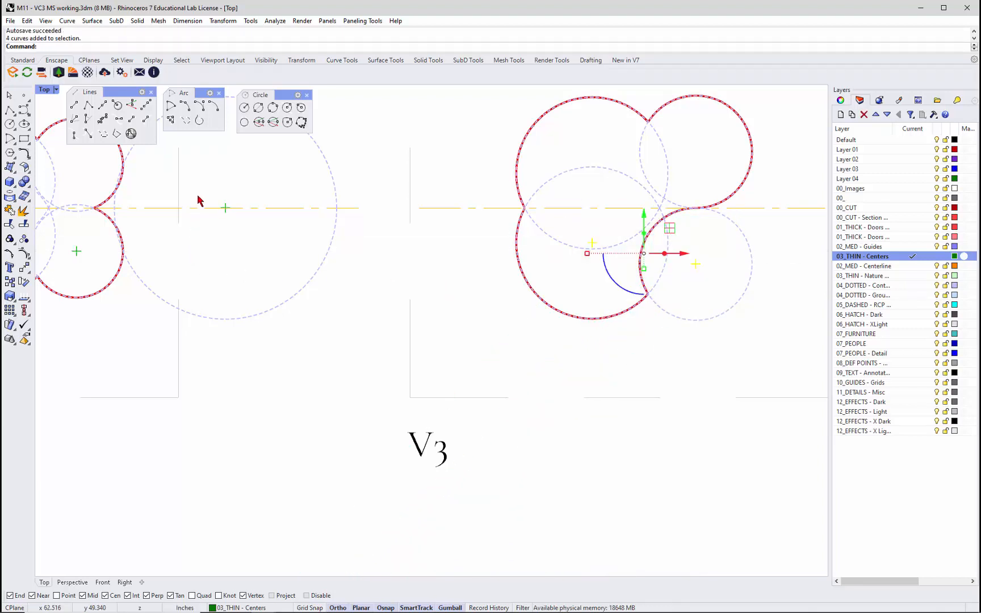
pyautogui.moveTo(69, 238); pyautogui.dragTo(150, 276)
pyautogui.scroll(-6, 369, 277)
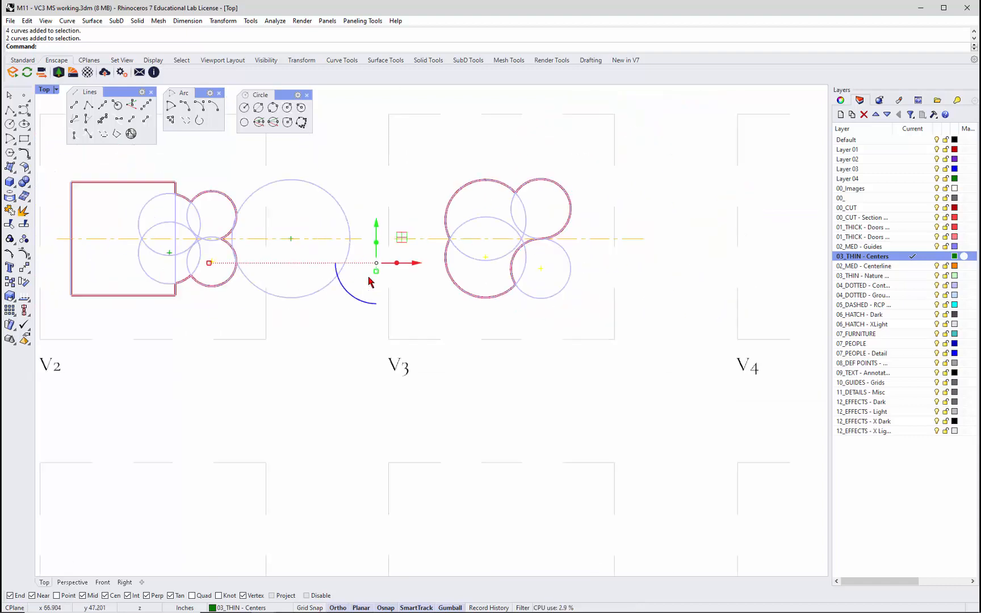
pyautogui.scroll(5, 183, 261)
pyautogui.moveTo(226, 244); pyautogui.dragTo(277, 284)
pyautogui.scroll(-6, 385, 287)
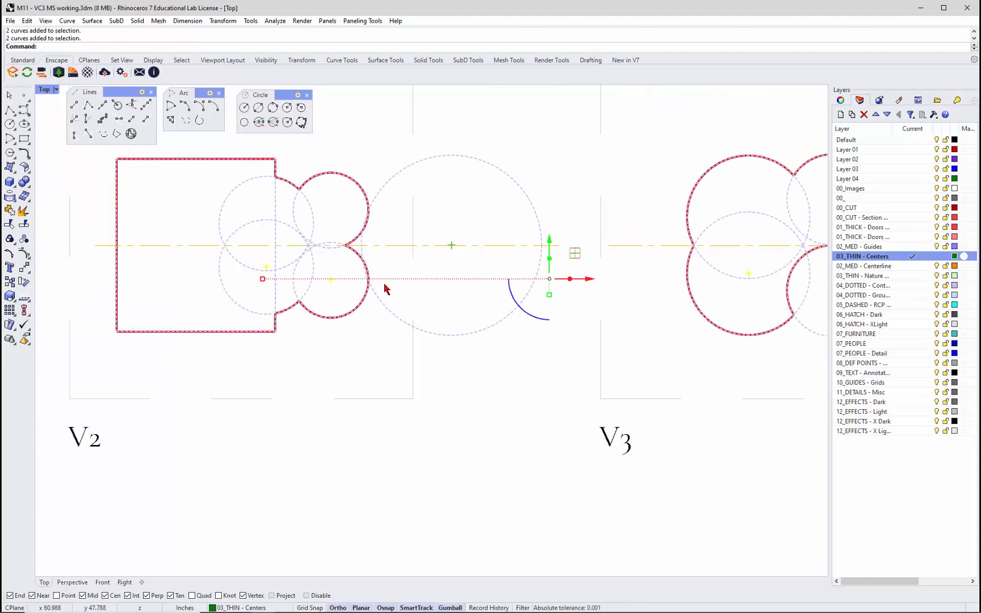
pyautogui.scroll(-4, 292, 289)
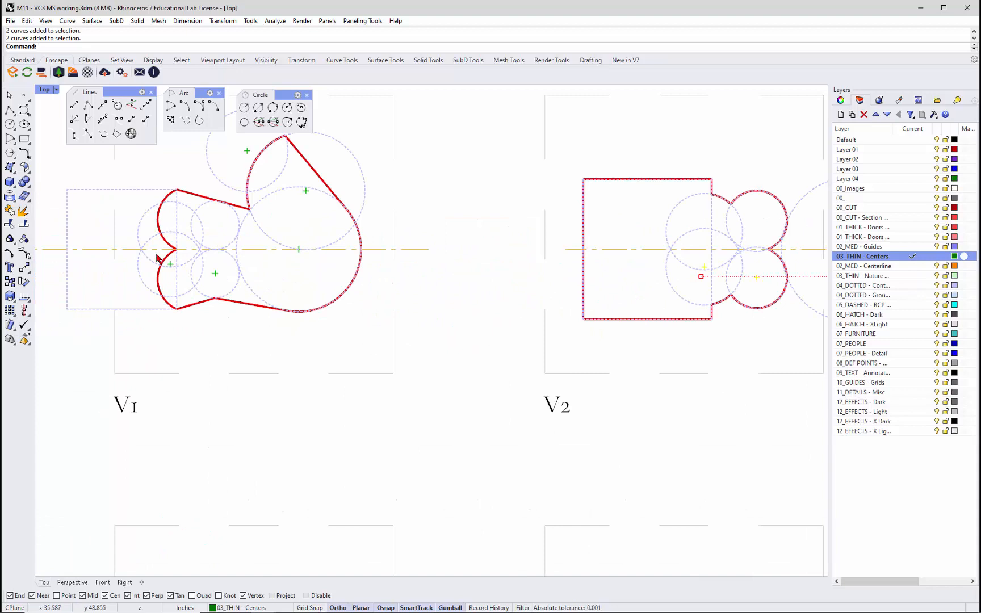
pyautogui.moveTo(160, 257); pyautogui.dragTo(219, 278)
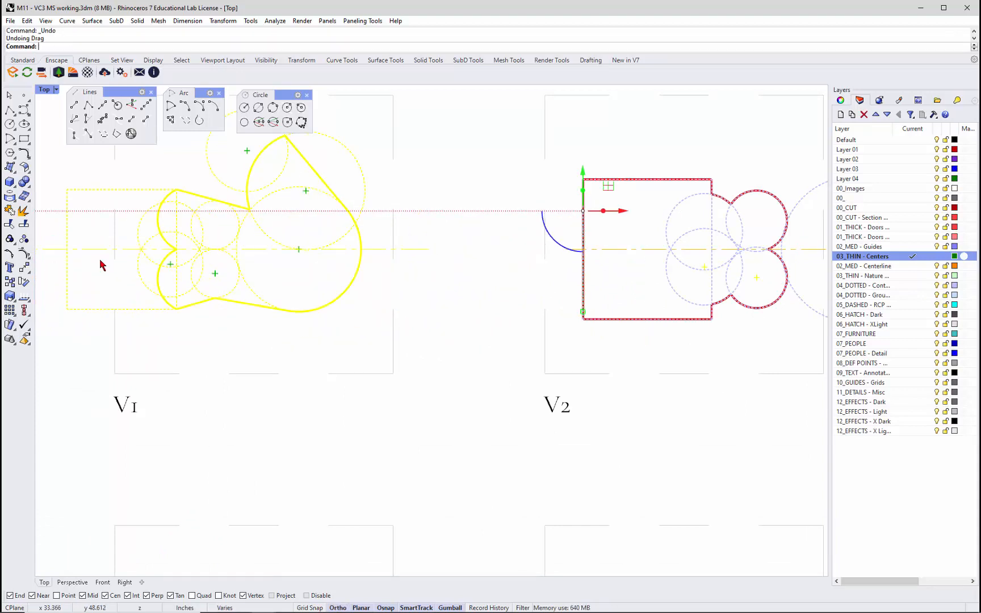
pyautogui.hotkey('ctrl', 'z')
# - Mirror the center marks just below the centerline in the first row's V1, V2 and V3 profiles across the horizontal centerline, keeping the originals
pyautogui.moveTo(126, 235); pyautogui.dragTo(237, 287)
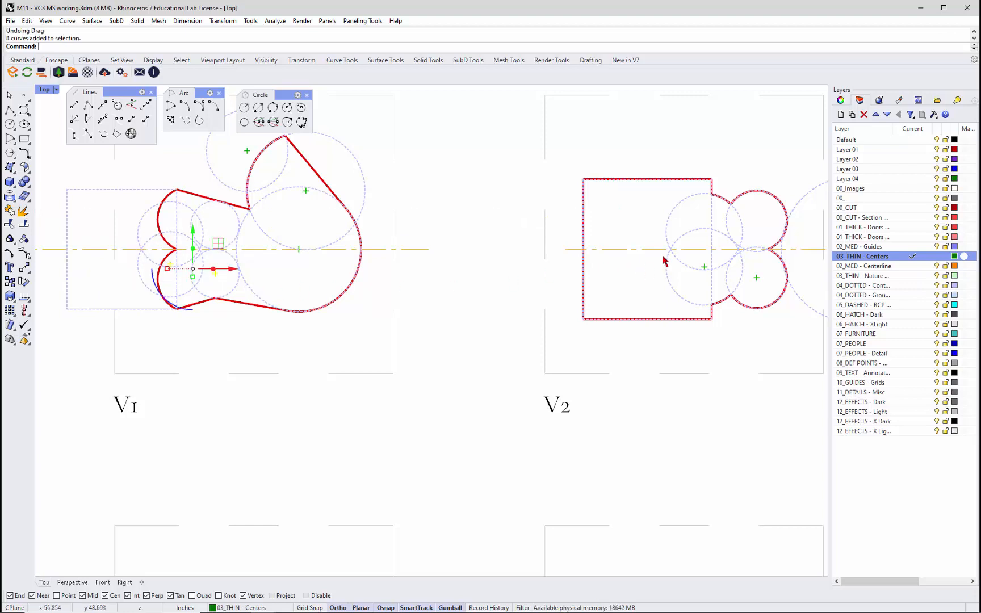
pyautogui.moveTo(636, 254); pyautogui.dragTo(773, 302)
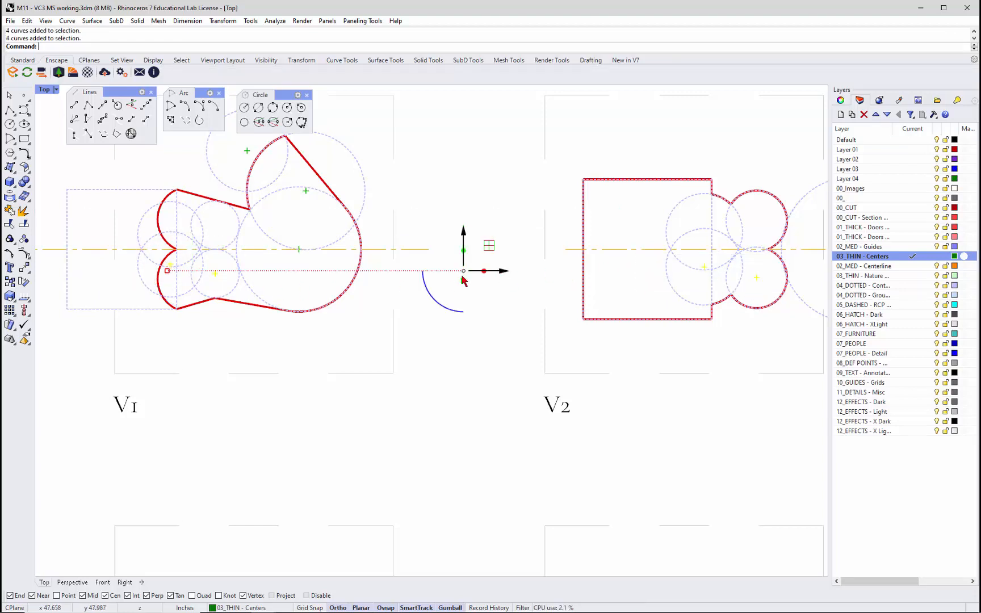
pyautogui.scroll(-4, 484, 284)
pyautogui.scroll(5, 650, 281)
pyautogui.moveTo(518, 238); pyautogui.dragTo(698, 297)
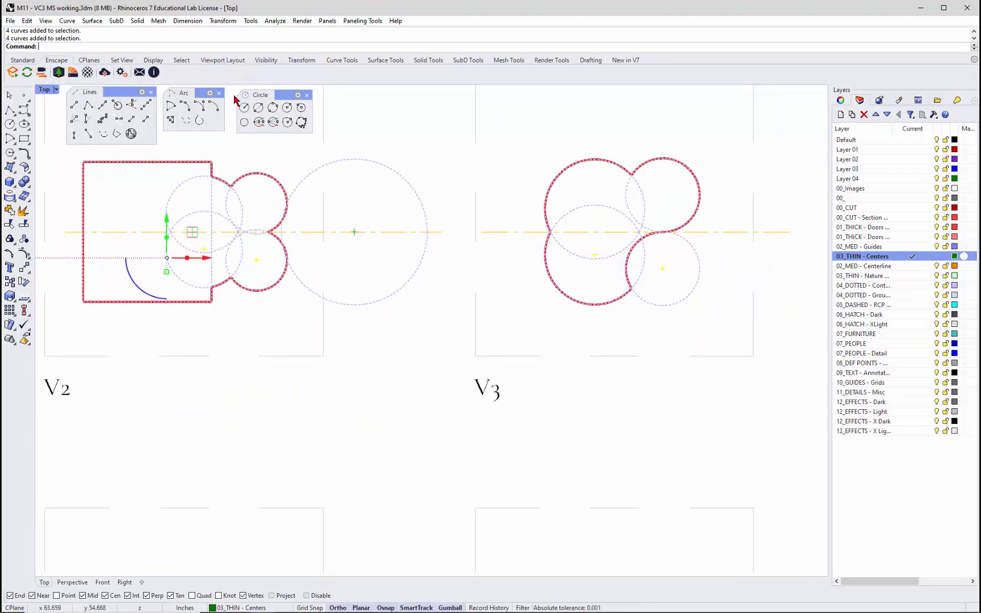
pyautogui.write('mirror')
pyautogui.press('Return')
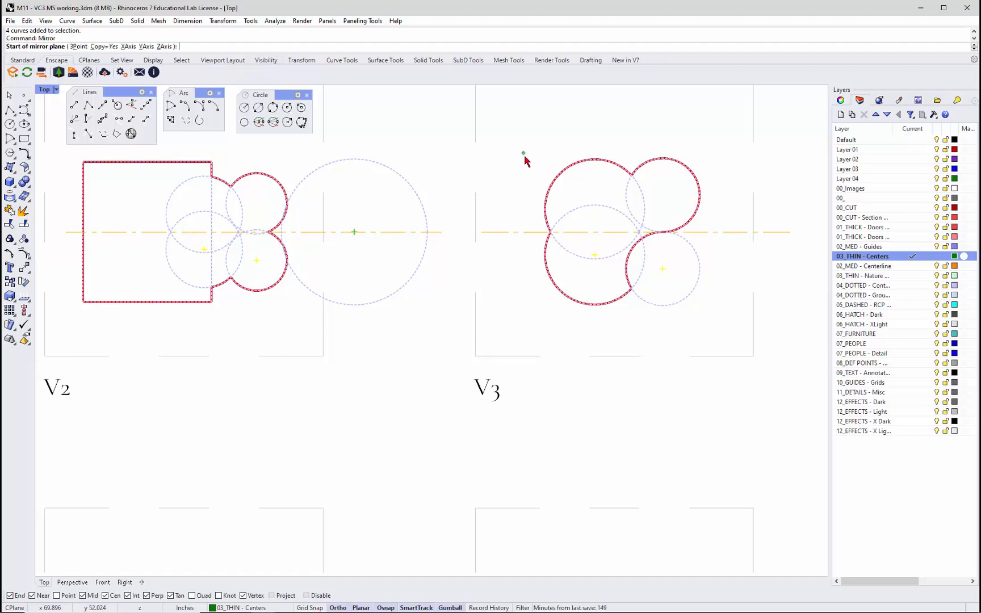
pyautogui.click(520, 232)
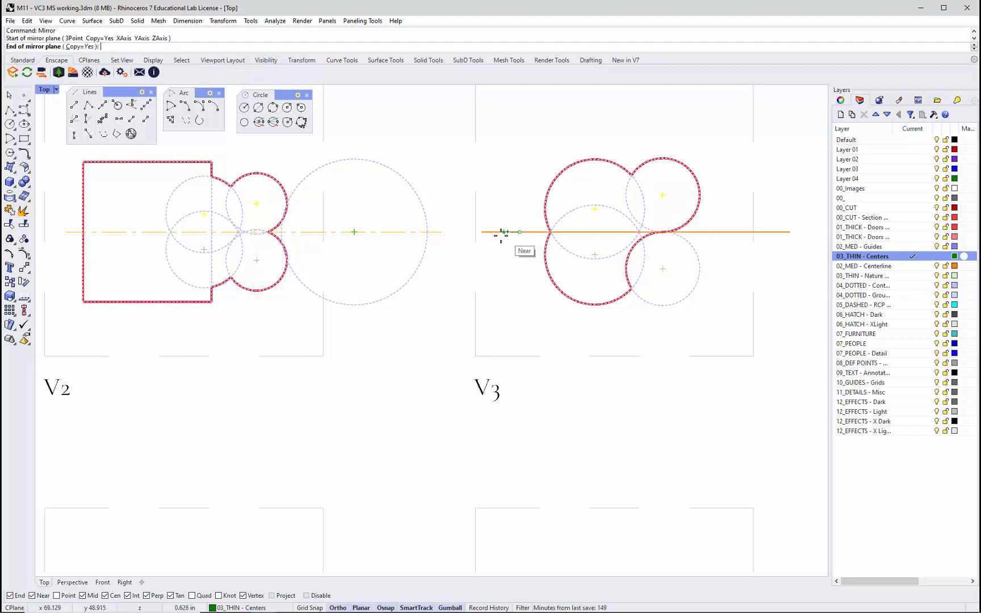
pyautogui.click(494, 232)
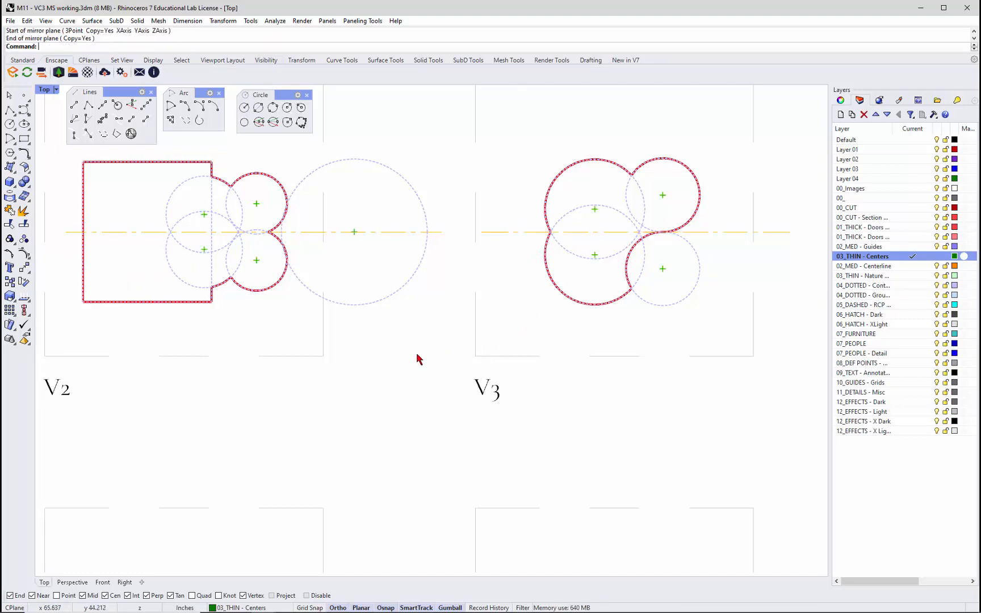
pyautogui.scroll(-8, 409, 356)
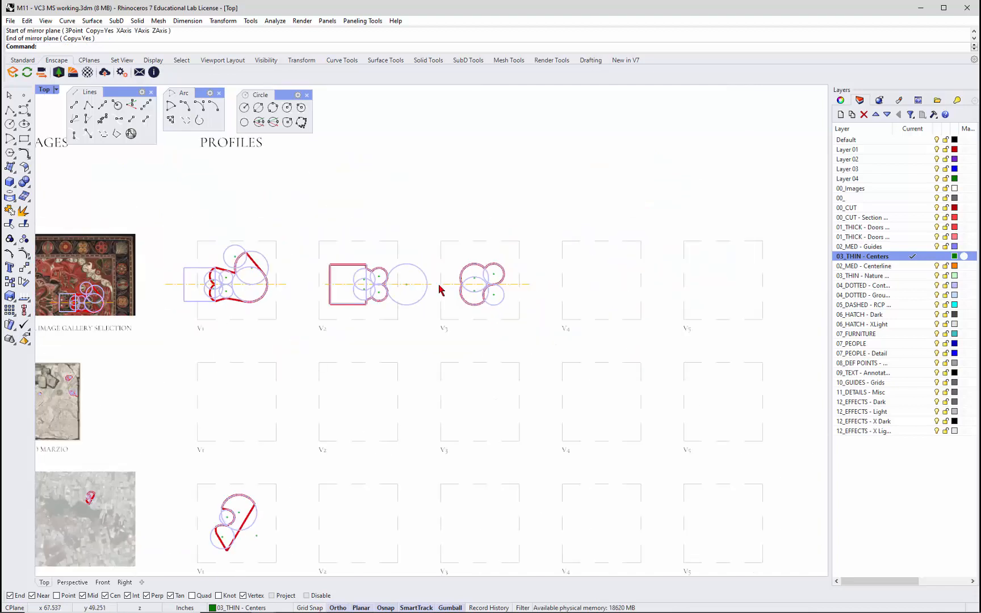
pyautogui.scroll(5, 319, 287)
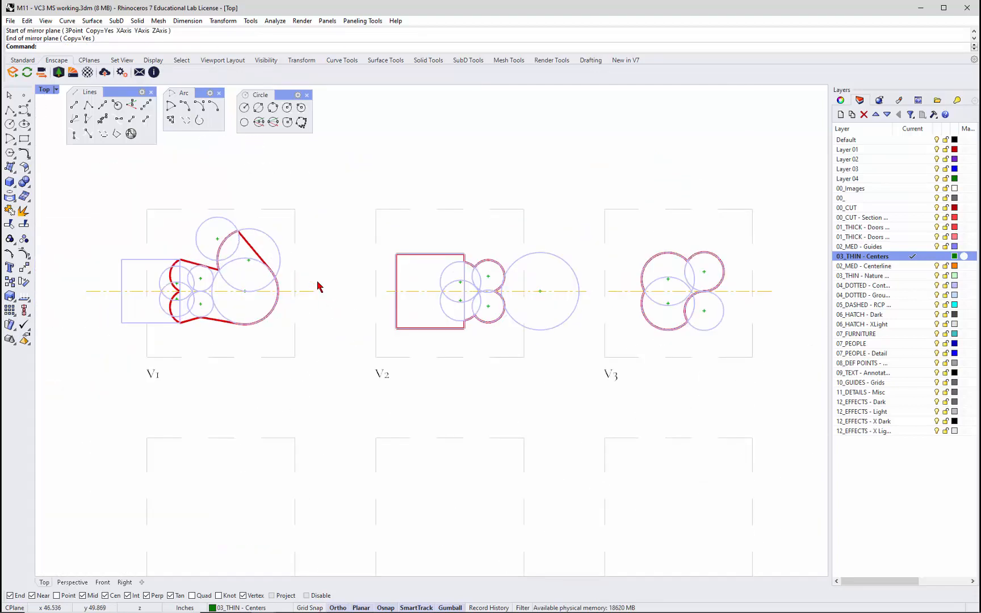
pyautogui.scroll(-5, 319, 286)
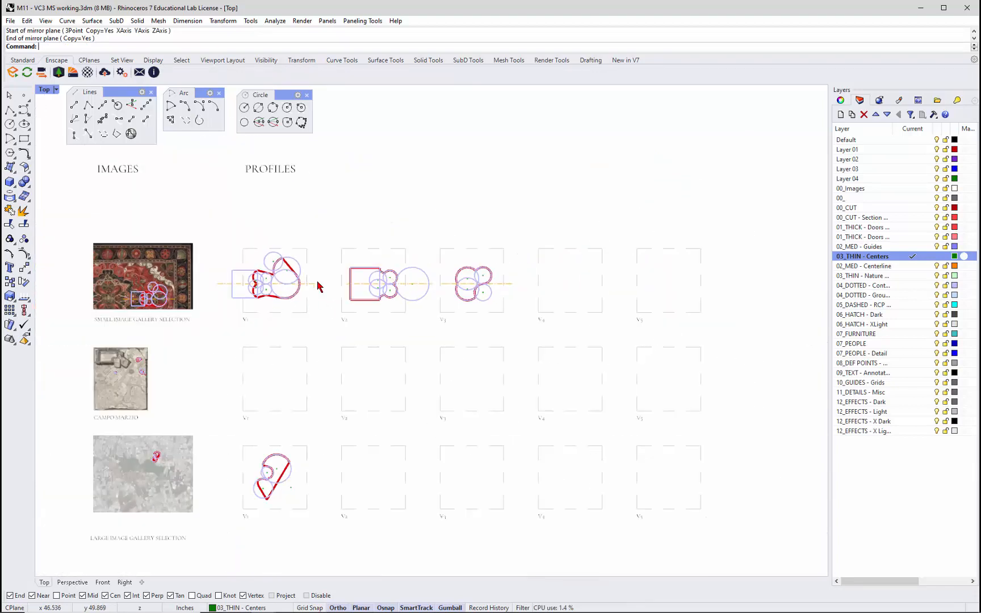
pyautogui.scroll(3, 300, 243)
pyautogui.scroll(-3, 300, 243)
pyautogui.scroll(1, 299, 243)
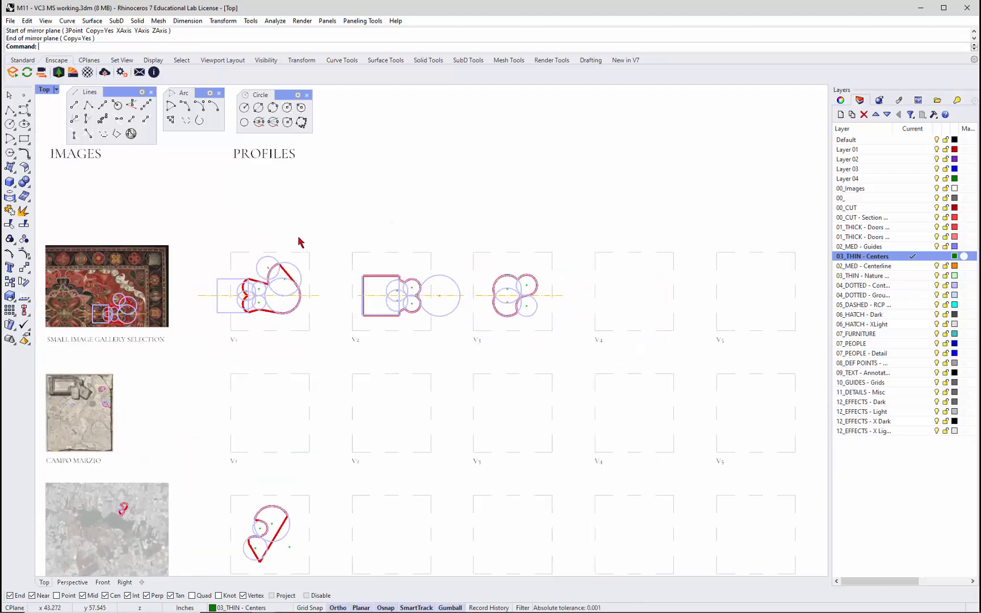
# - Set the model viewports' PrintDisplay to use print color with a relative thickness scale of 40
pyautogui.write('PrintDisplay')
pyautogui.press('Return')
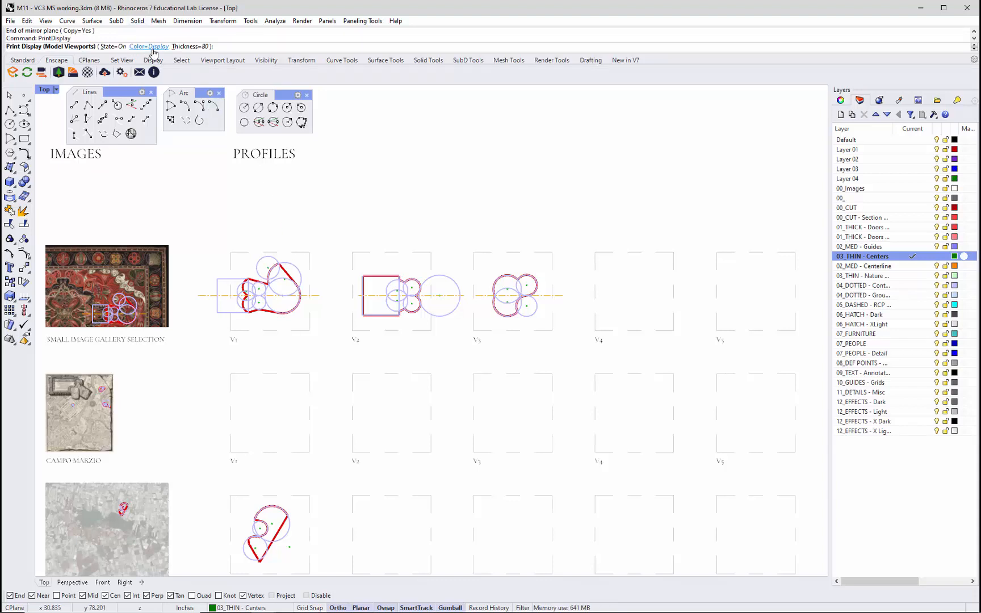
pyautogui.click(147, 46)
pyautogui.click(62, 48)
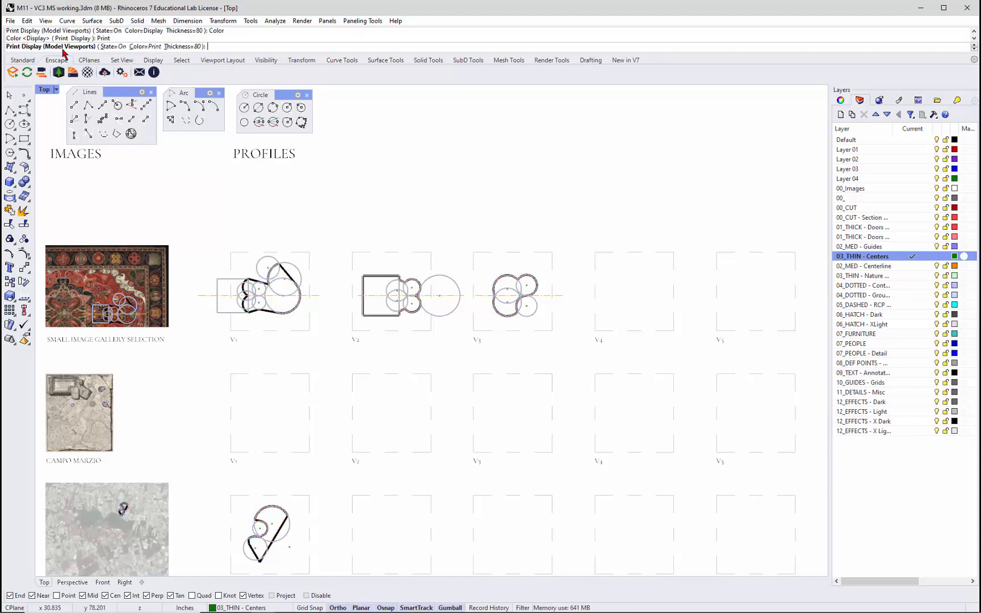
pyautogui.click(189, 47)
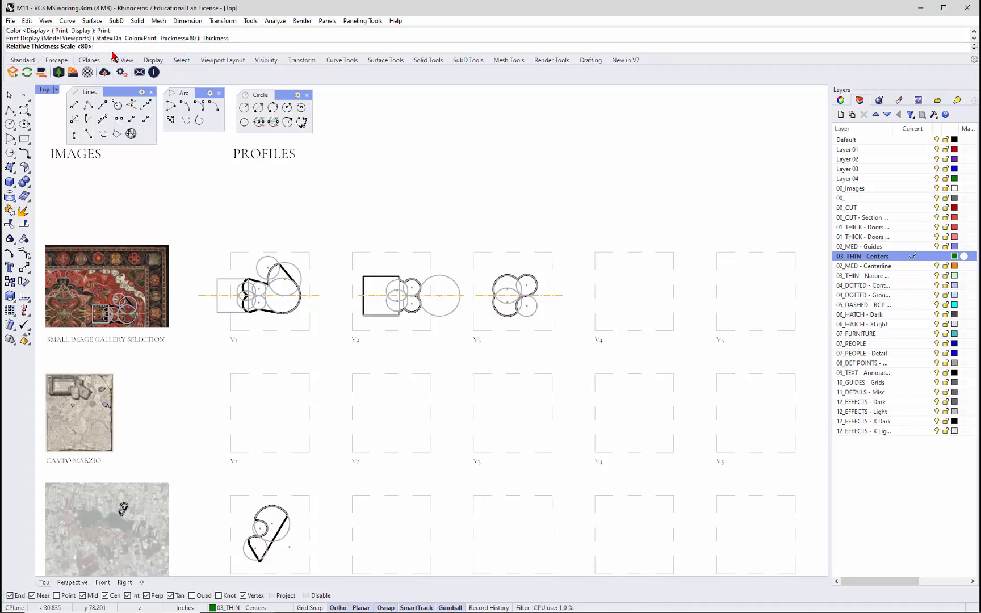
pyautogui.write('40')
pyautogui.press('Return')
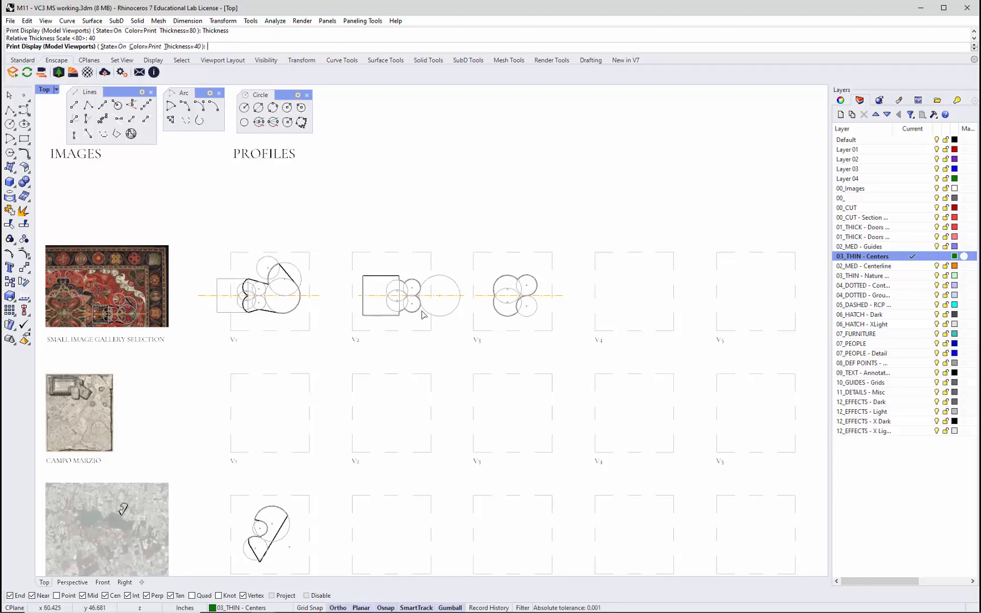
pyautogui.scroll(4, 421, 314)
pyautogui.scroll(5, 422, 314)
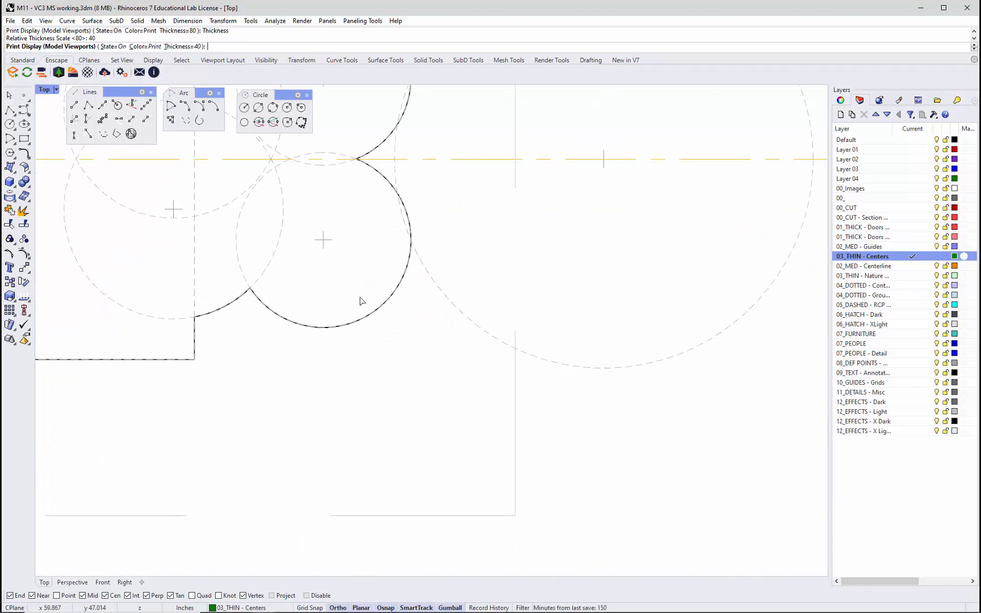
pyautogui.scroll(-4, 361, 302)
pyautogui.scroll(-5, 361, 301)
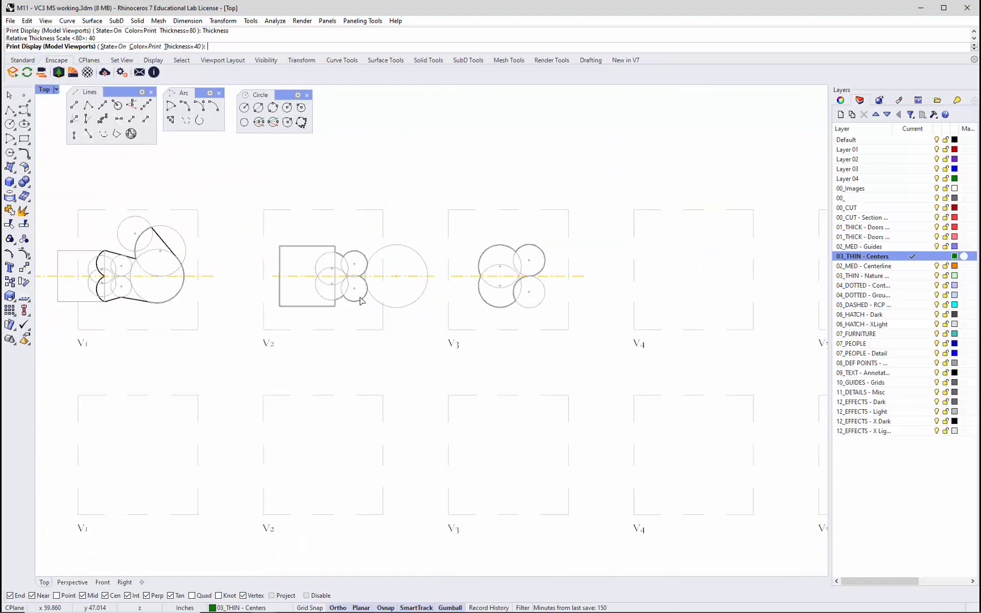